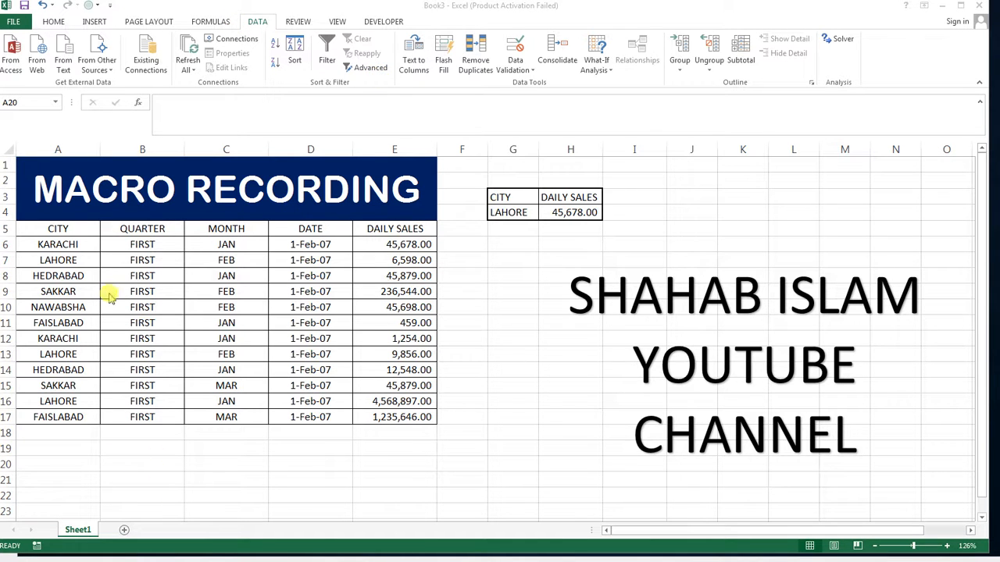
Examine the sales table's columns, the city criterion in G4 and the empty output area below the table.
left_click(52, 226)
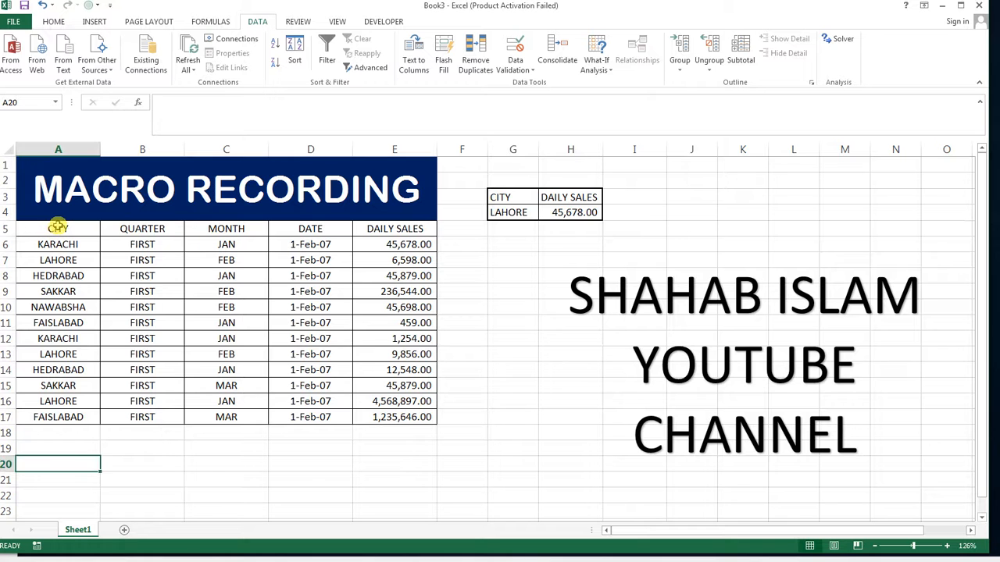
left_click_drag(58, 226, 59, 401)
left_click_drag(146, 242, 164, 349)
left_click_drag(241, 207, 241, 324)
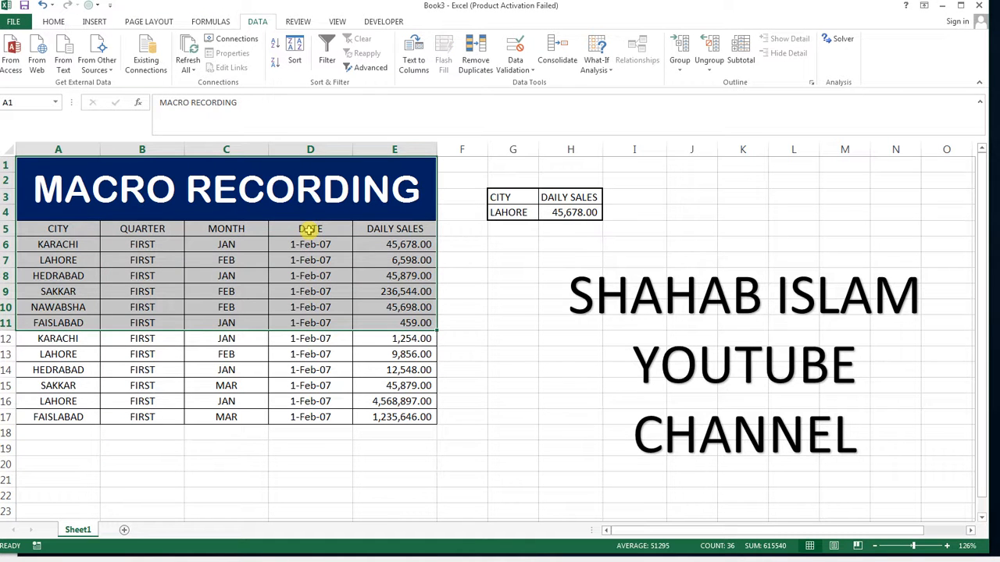
left_click_drag(312, 228, 305, 386)
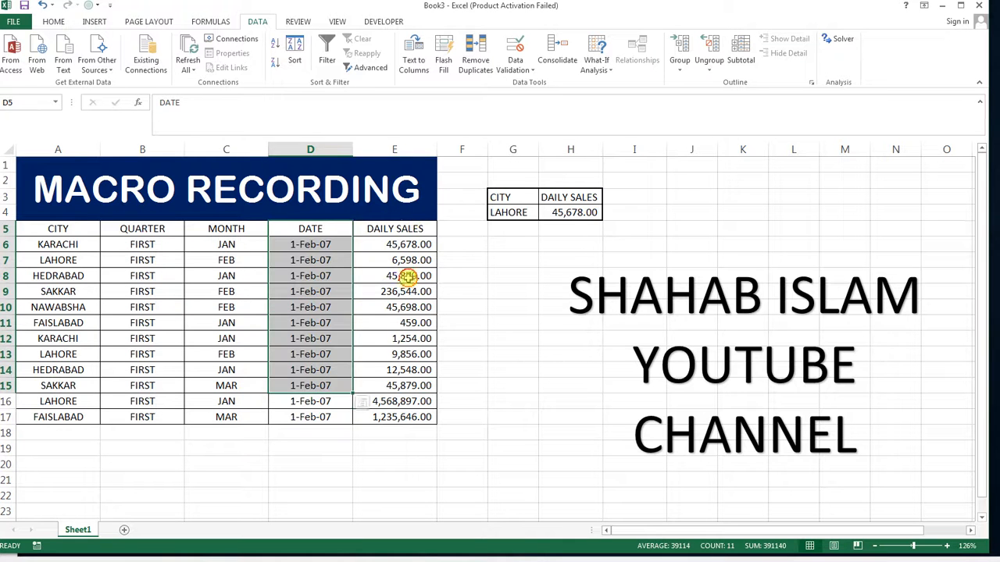
left_click_drag(408, 276, 414, 399)
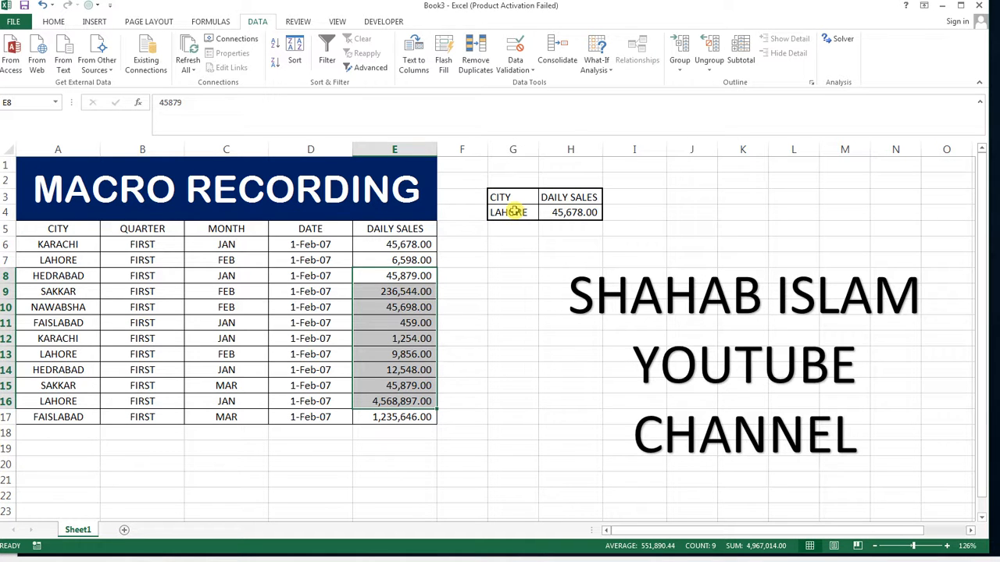
left_click_drag(35, 469, 374, 486)
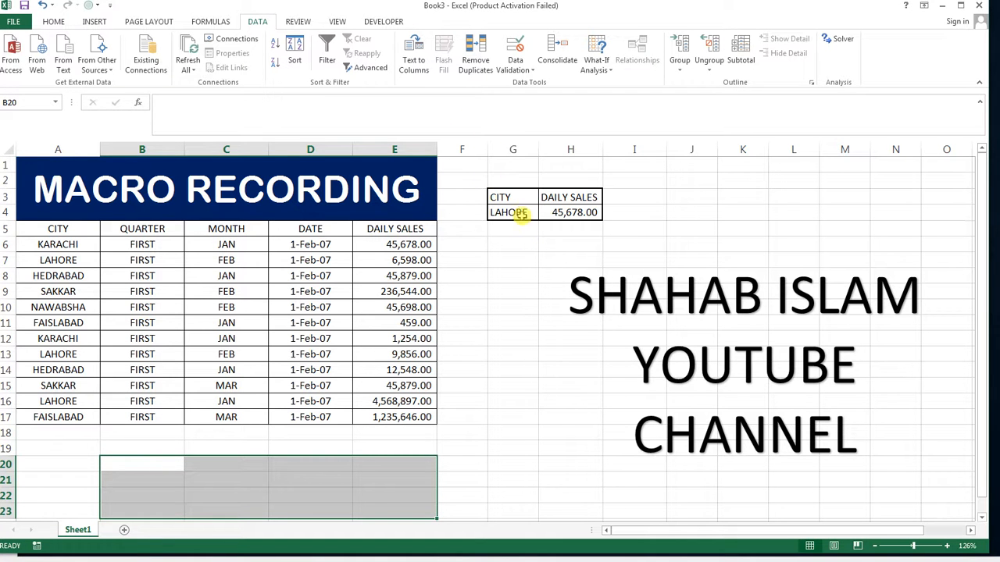
left_click(519, 215)
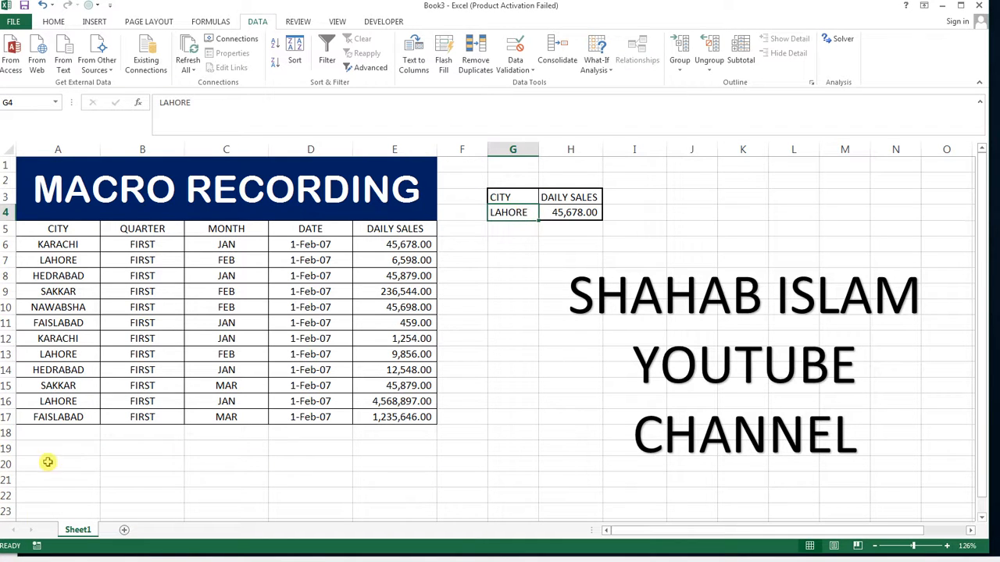
left_click_drag(48, 463, 364, 502)
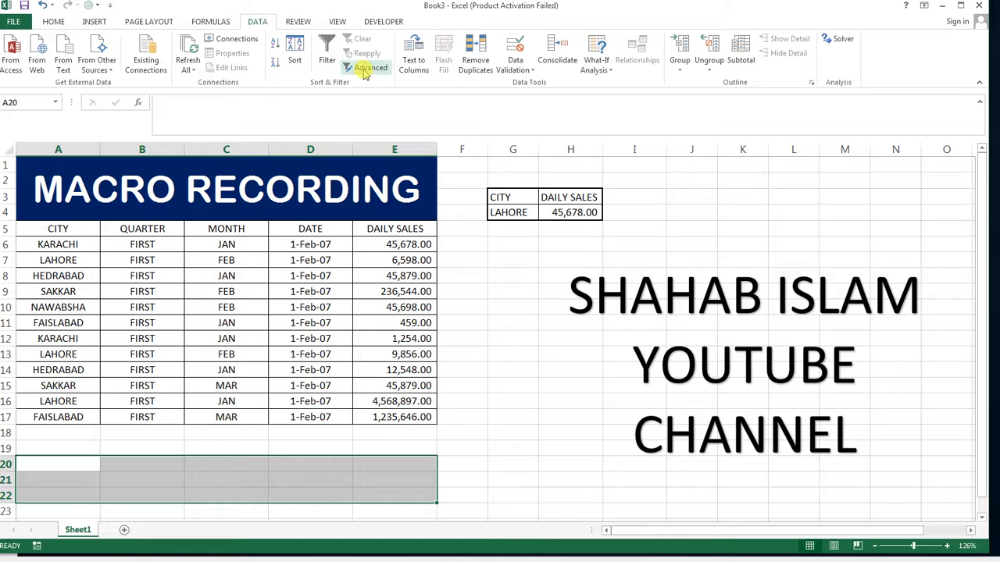
Start an Advanced Filter and set its list range to the sales table A5:E17, headers included.
left_click(70, 466)
left_click(361, 67)
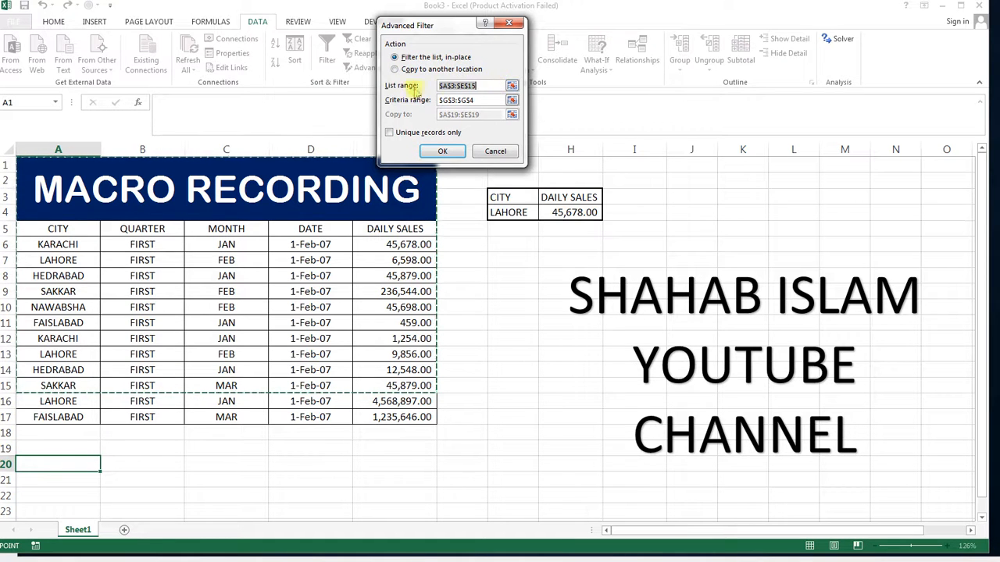
left_click_drag(477, 85, 434, 79)
left_click(49, 169)
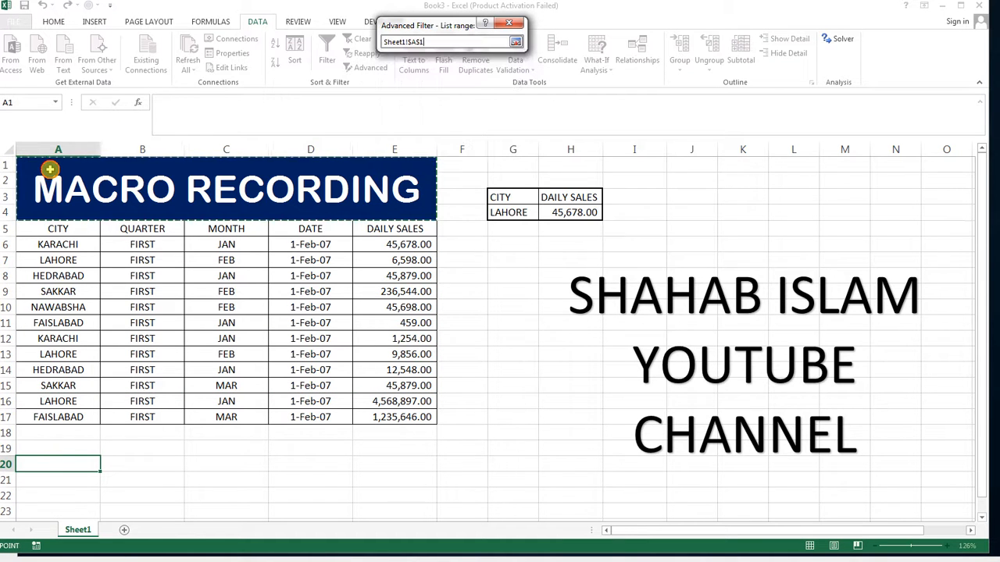
left_click_drag(50, 170, 263, 409)
left_click_drag(73, 230, 393, 413)
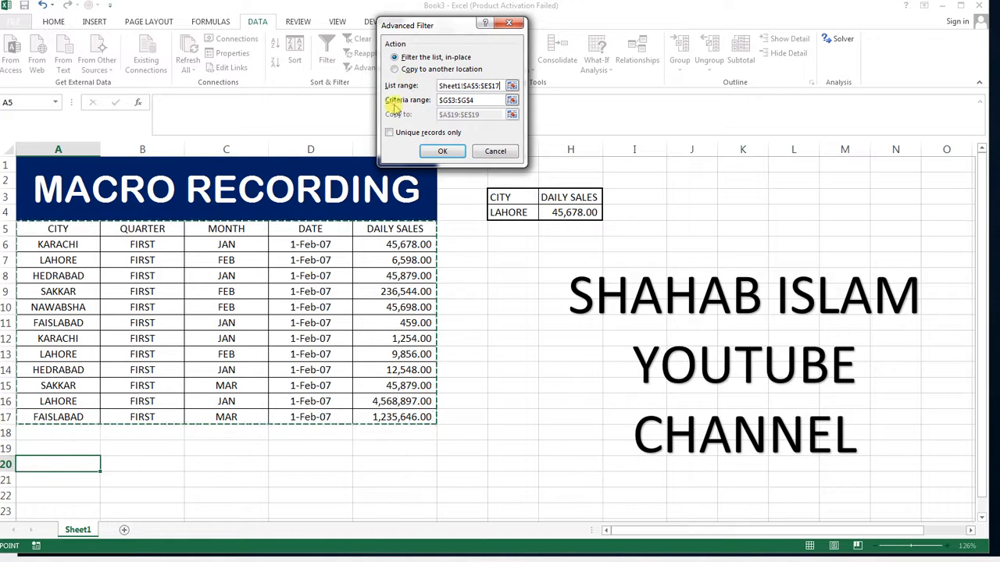
Set the filter's criteria range to the CITY header and its value in G3:G4.
left_click_drag(474, 100, 443, 104)
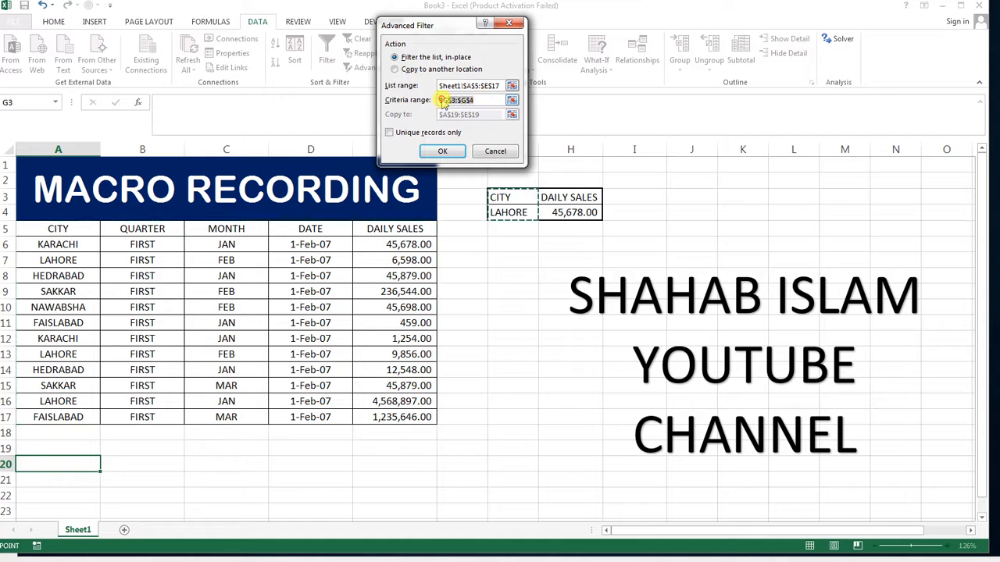
left_click(503, 196)
left_click_drag(504, 195, 509, 213)
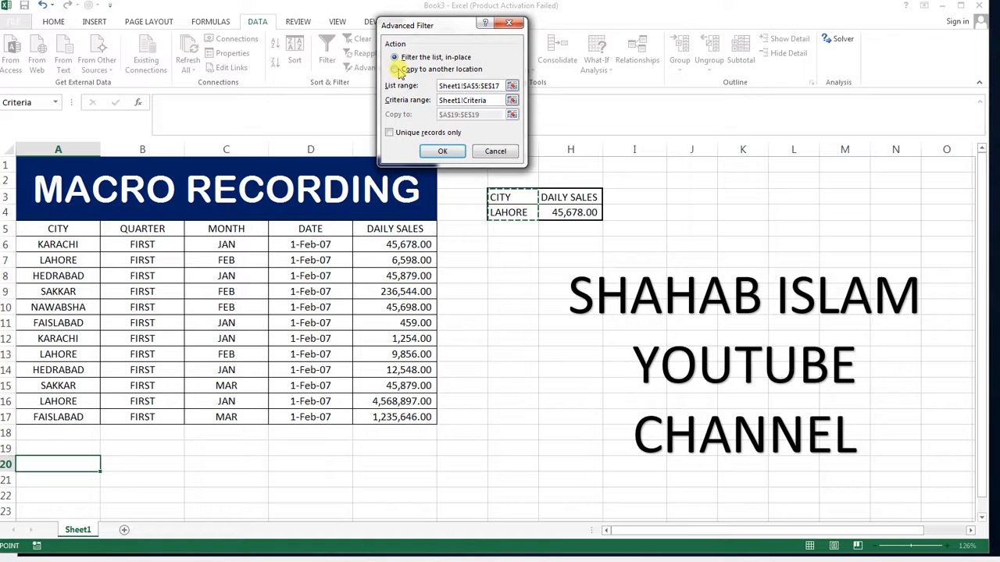
Choose to copy the filtered records to another location, A19:E19, and run the filter.
left_click(396, 69)
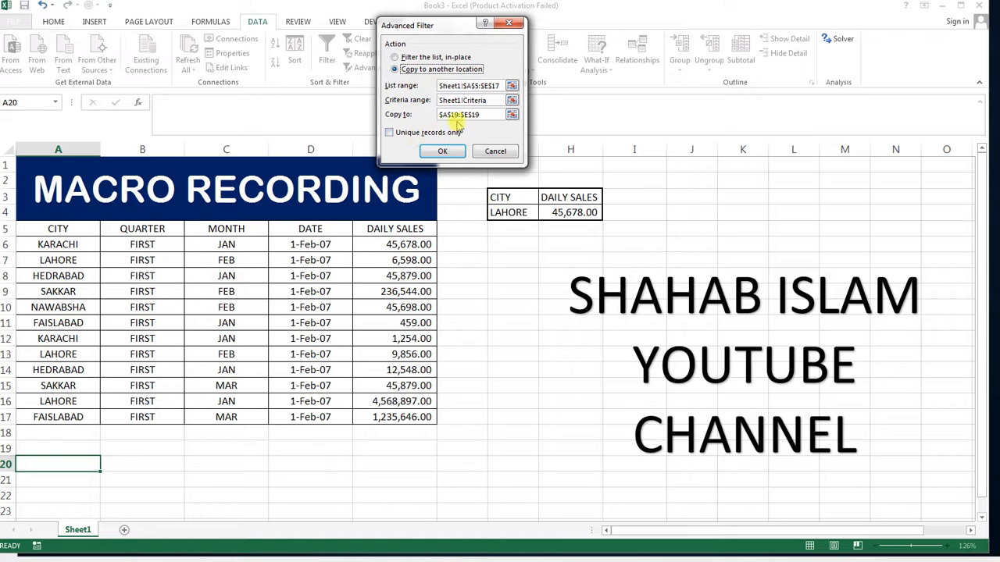
left_click_drag(485, 115, 440, 115)
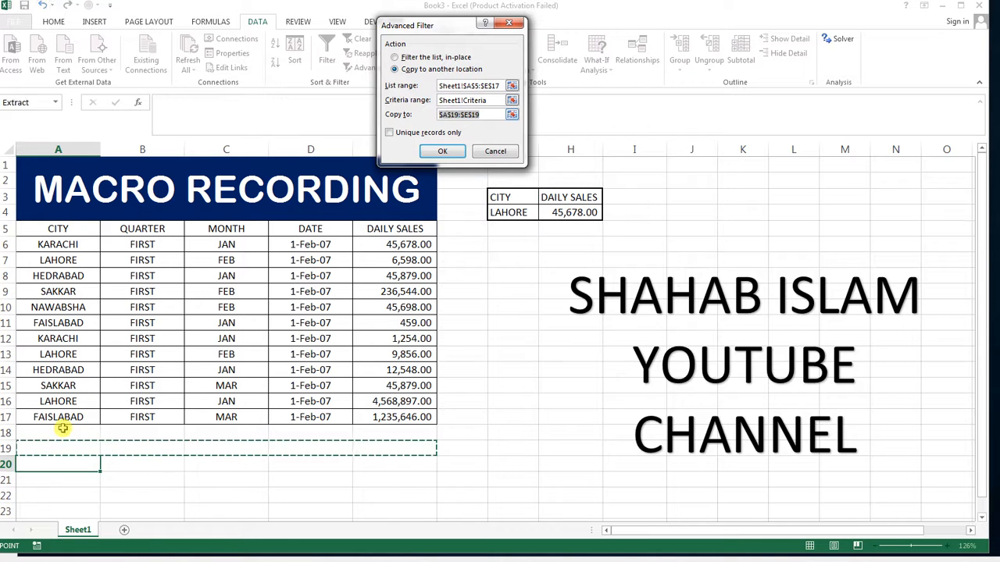
left_click_drag(40, 444, 387, 453)
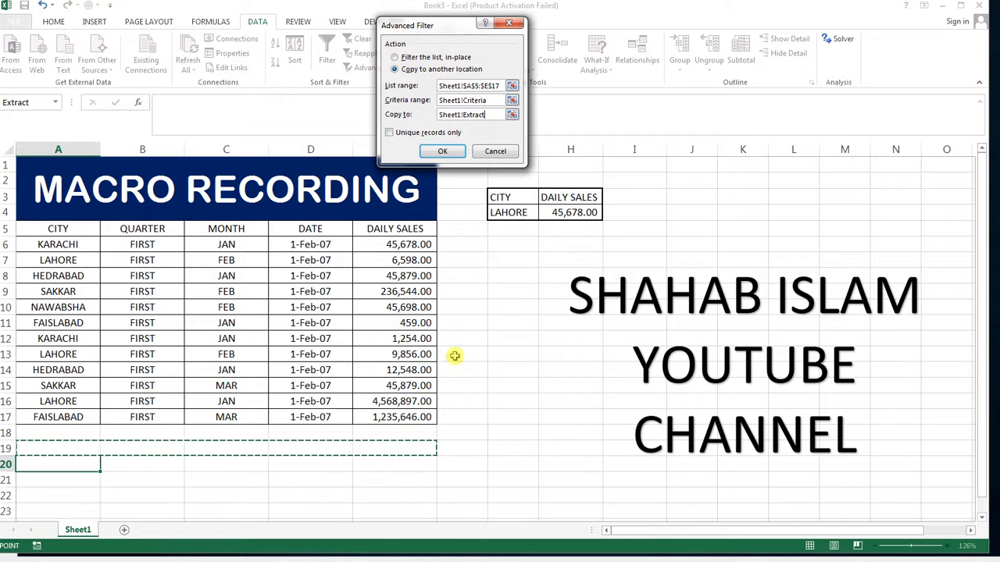
left_click(438, 152)
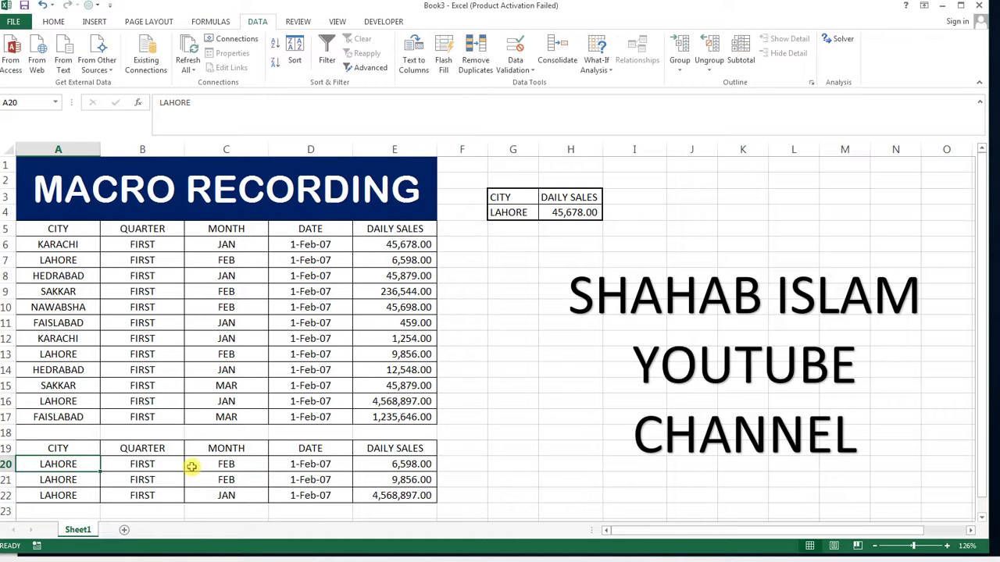
Change the city criterion in G4 to KARACHI.
left_click(520, 213)
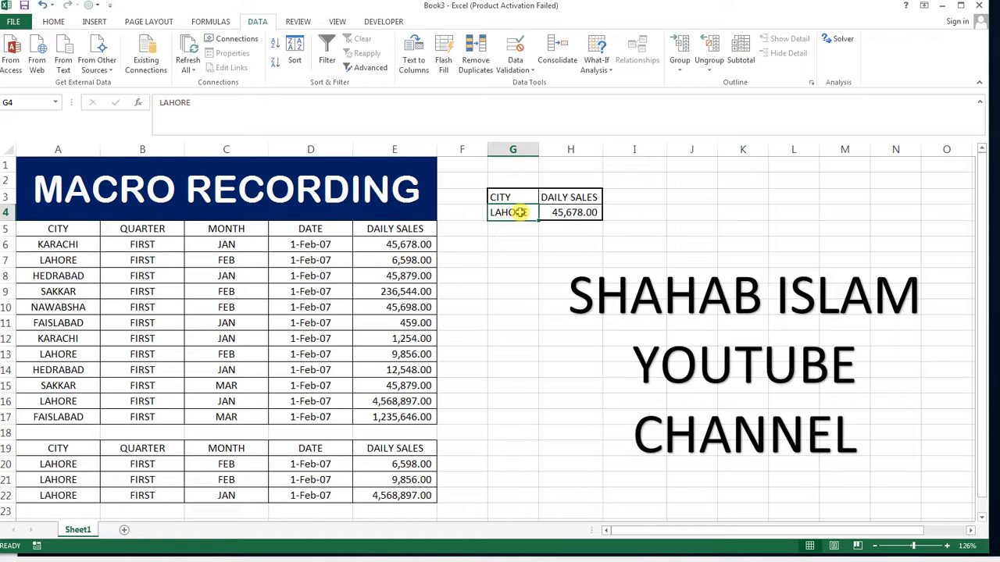
type("KARACHI")
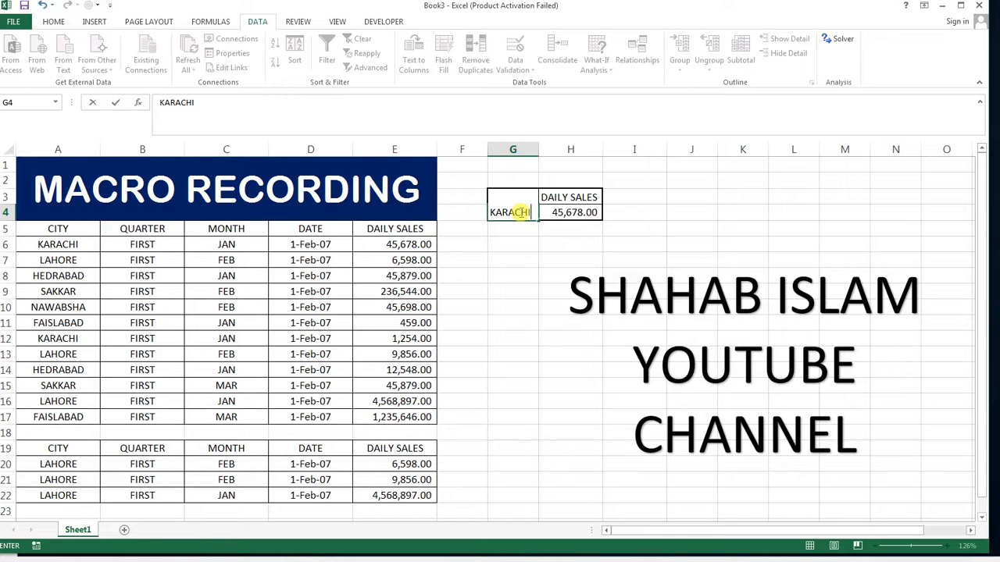
key("Return")
left_click(519, 212)
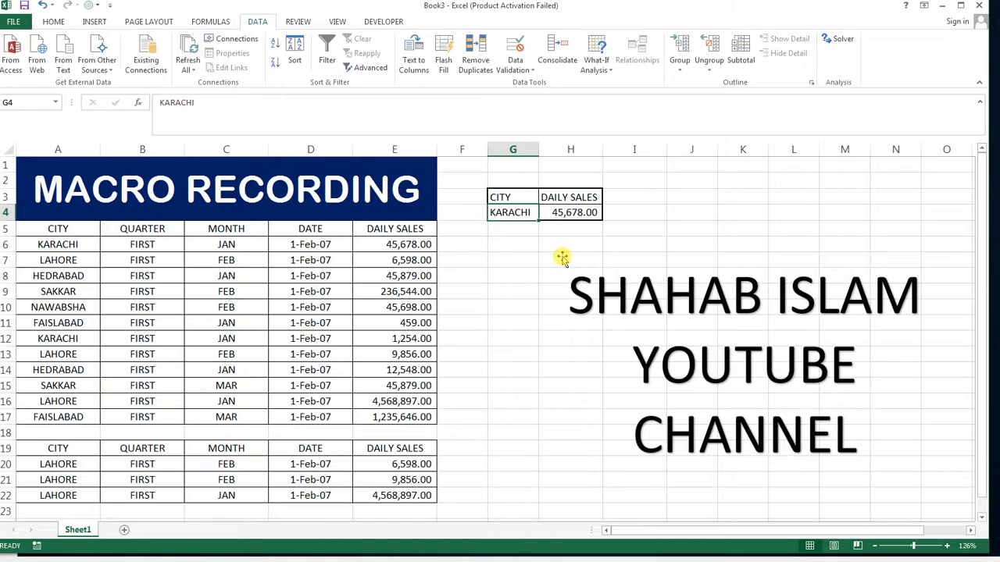
left_click(521, 239)
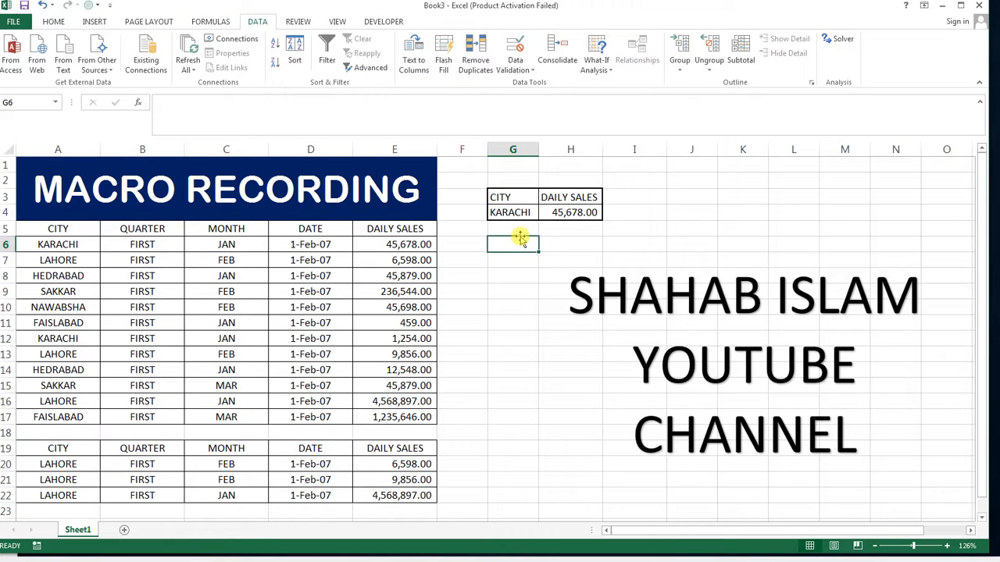
Start recording a macro named RUNADVANCE, stored in This Workbook.
left_click(336, 22)
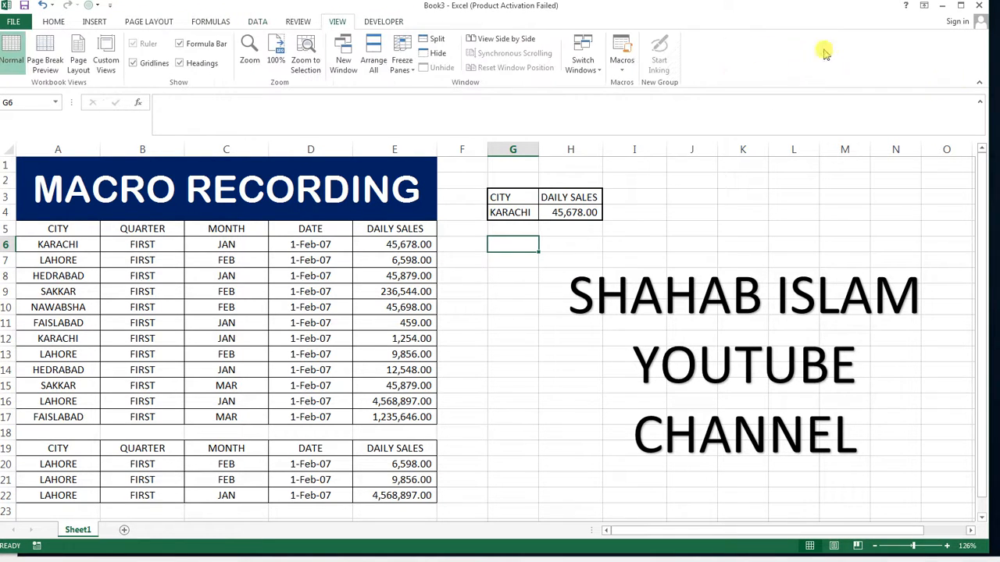
left_click(621, 67)
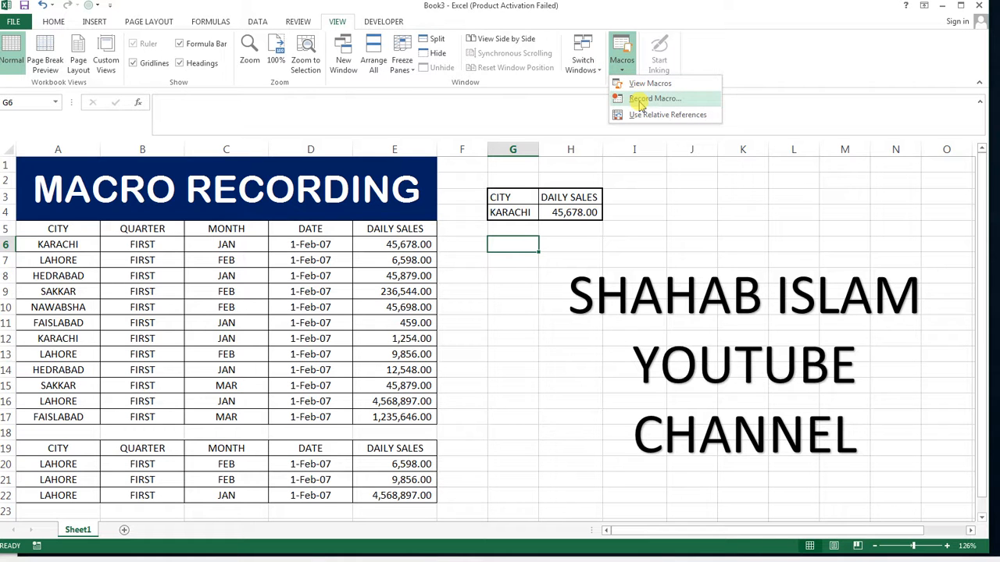
left_click(638, 100)
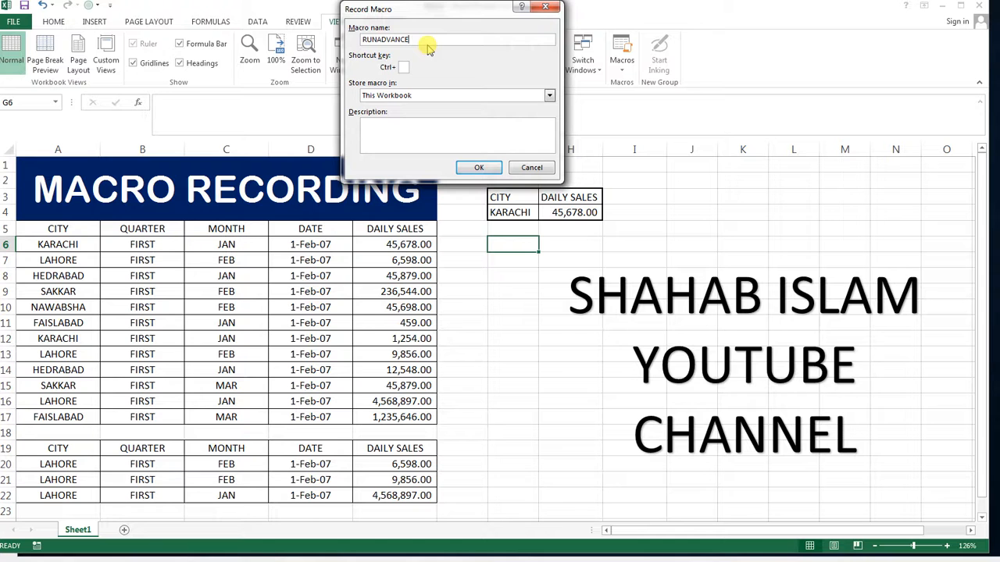
left_click(479, 169)
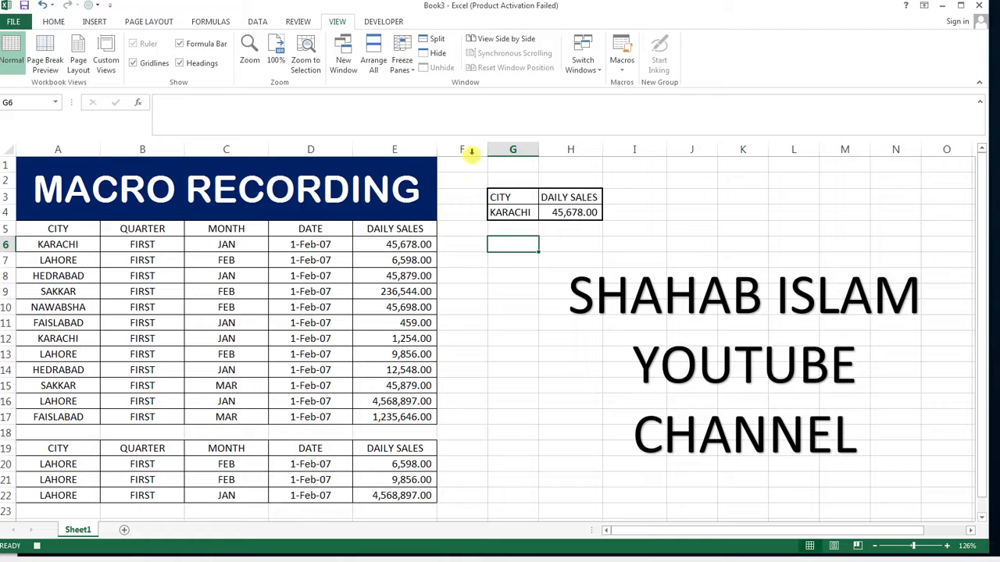
Start another Advanced Filter on the sales table and set its criteria range to G3:G4.
left_click(257, 22)
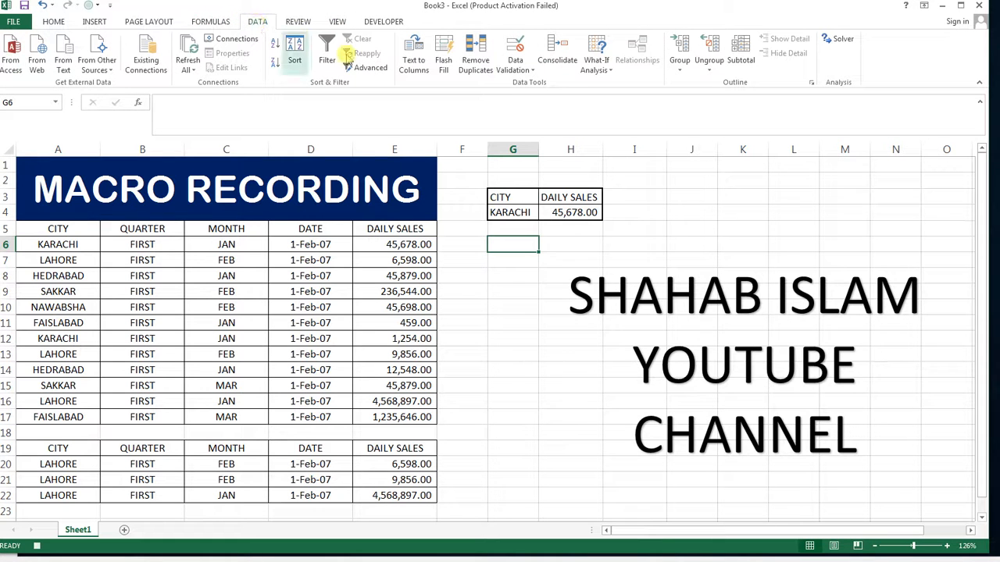
left_click(367, 68)
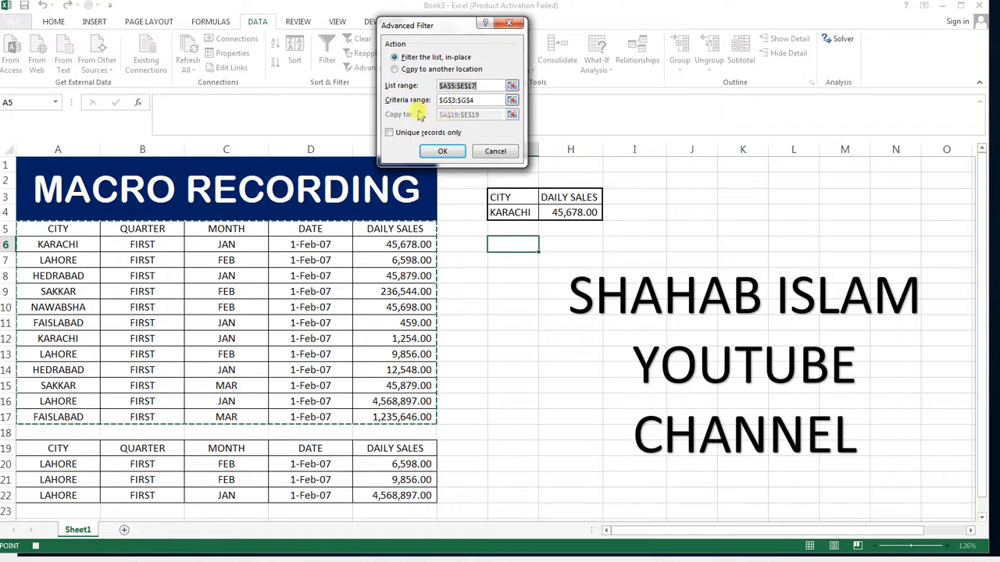
left_click_drag(475, 102, 440, 101)
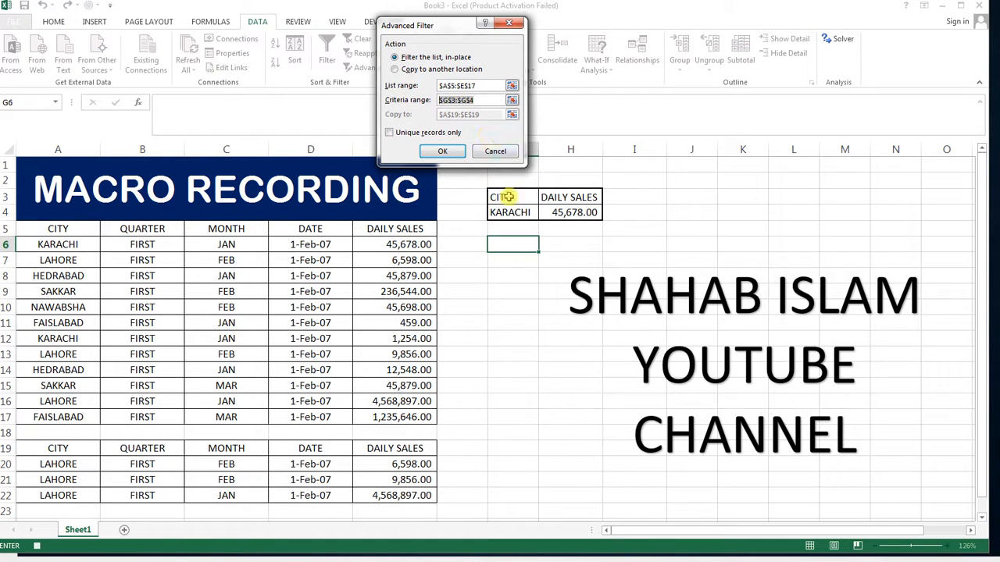
left_click_drag(504, 197, 508, 212)
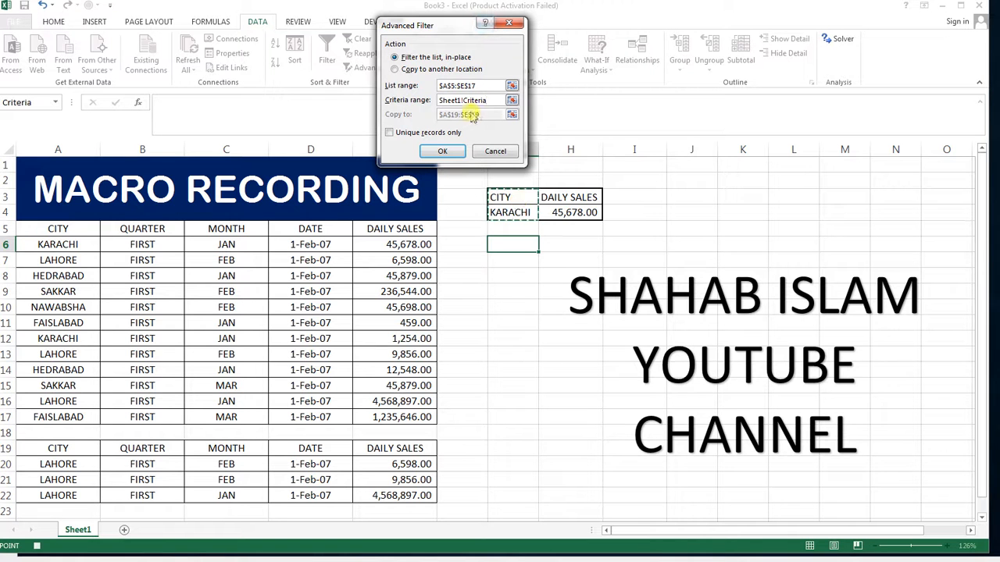
Run the filter with the results copied to the header row A19:E19, and stop the macro recording.
left_click(396, 69)
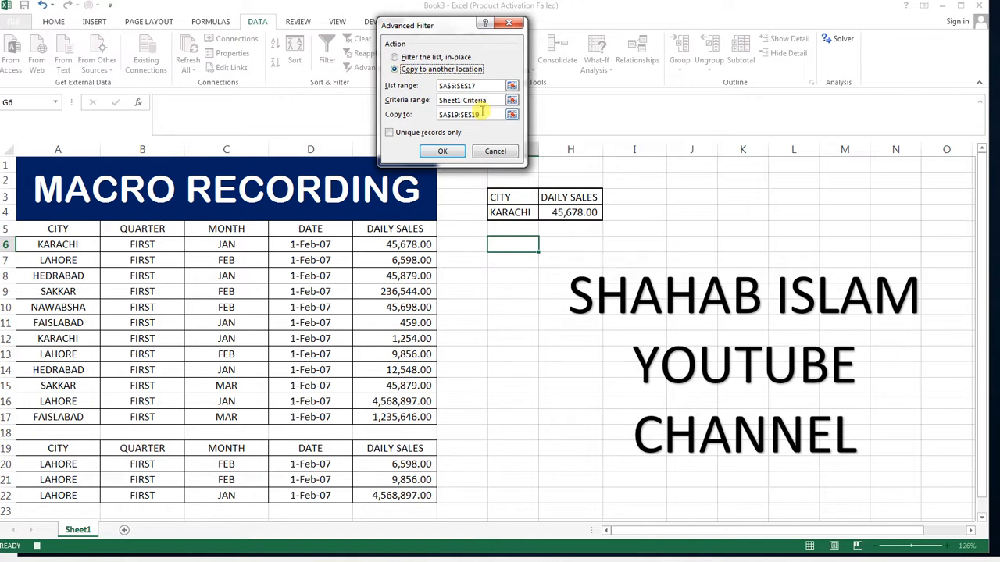
left_click(487, 114)
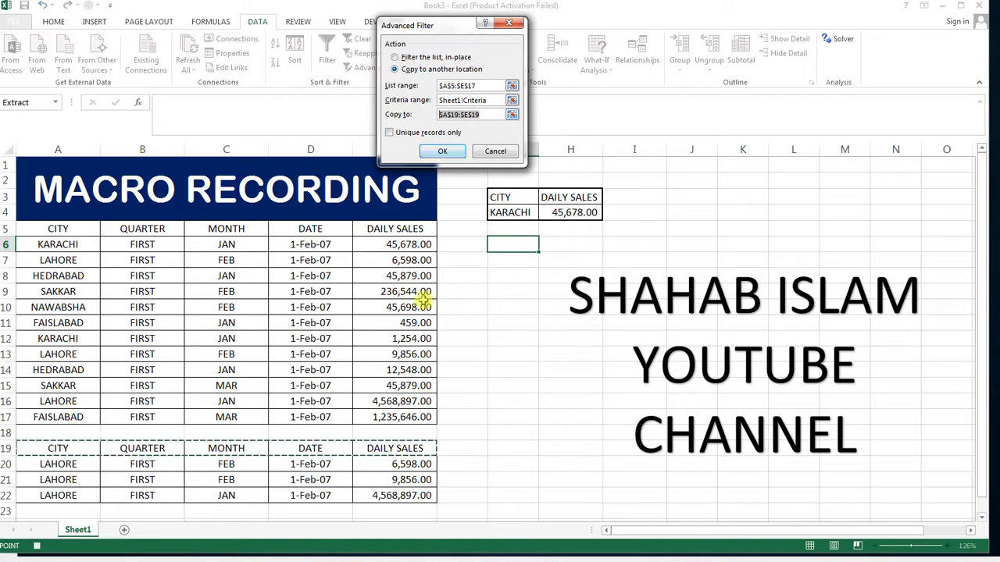
left_click(43, 448)
left_click_drag(42, 448, 376, 445)
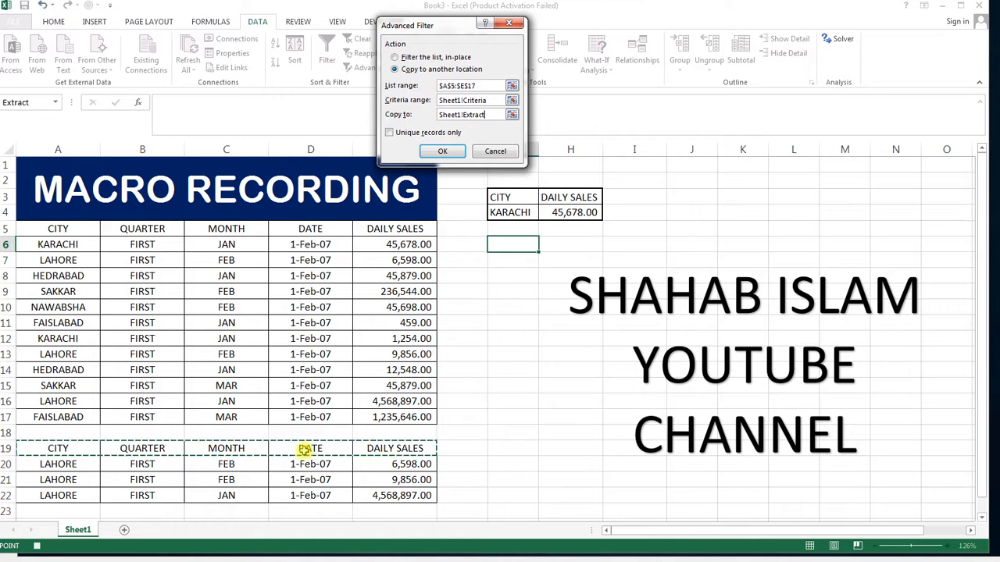
left_click(445, 152)
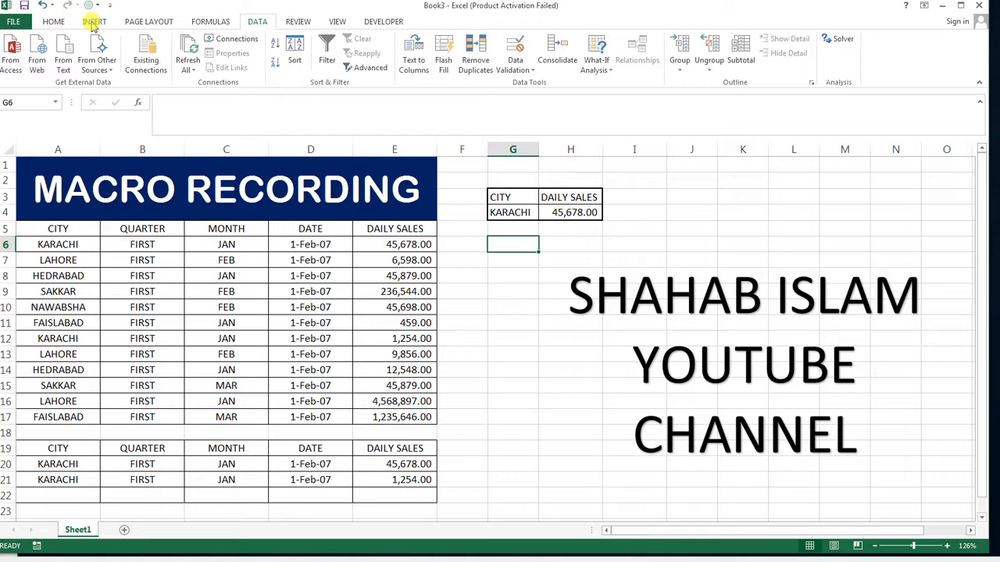
Draw a rounded rectangle about 1.63 by 0.4 inches below the criteria range and apply the style Light 1 Outline, Colored Fill - Gold, Accent 4.
left_click(93, 21)
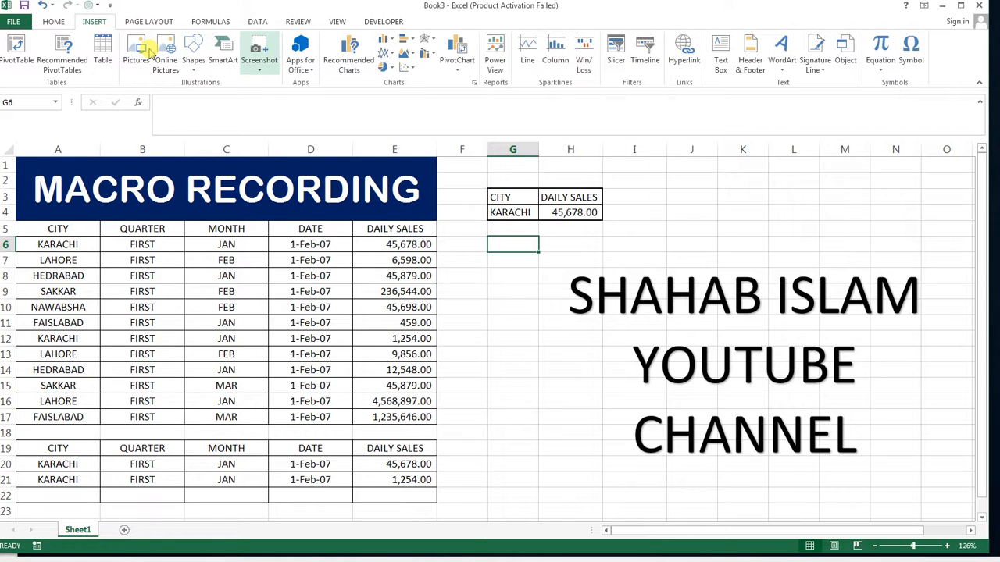
left_click(193, 50)
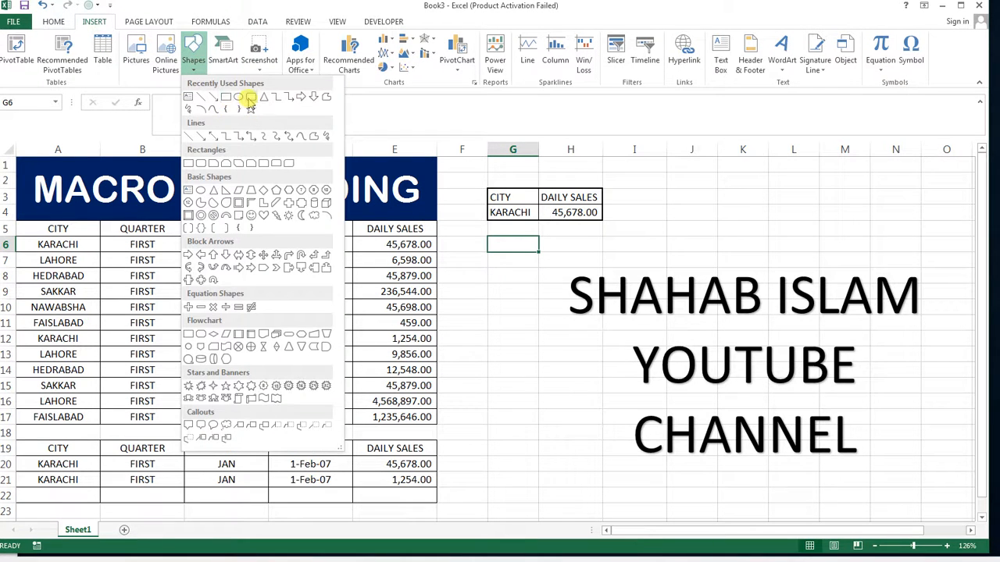
left_click(248, 99)
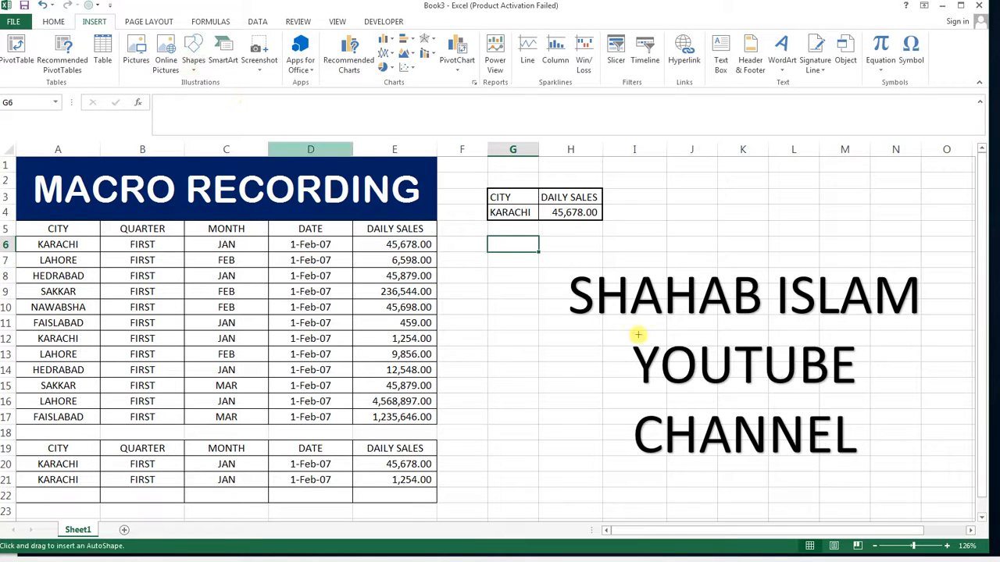
mouse_move(466, 237)
left_mouse_down()
mouse_move(547, 270)
mouse_move(591, 267)
left_mouse_up()
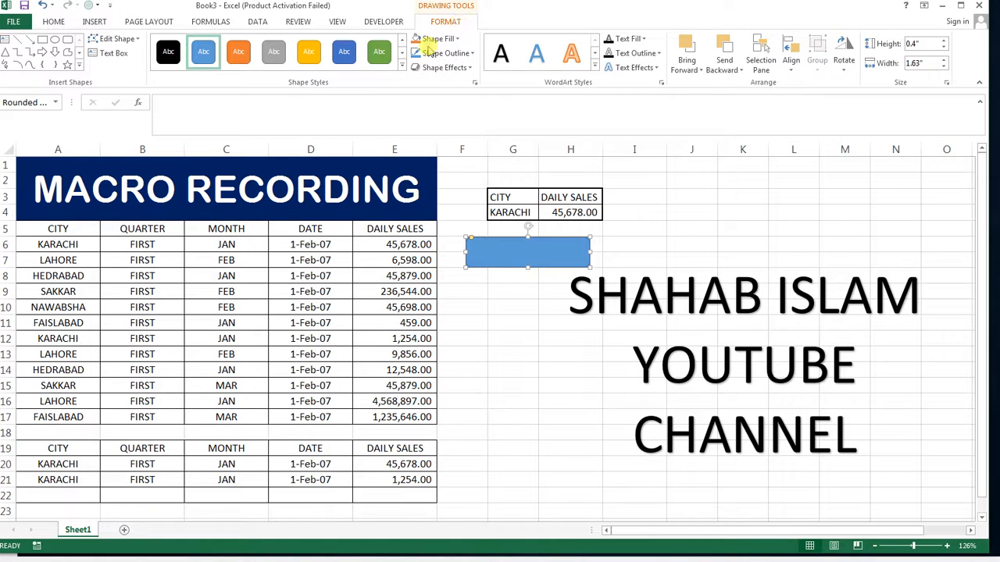
left_click(401, 68)
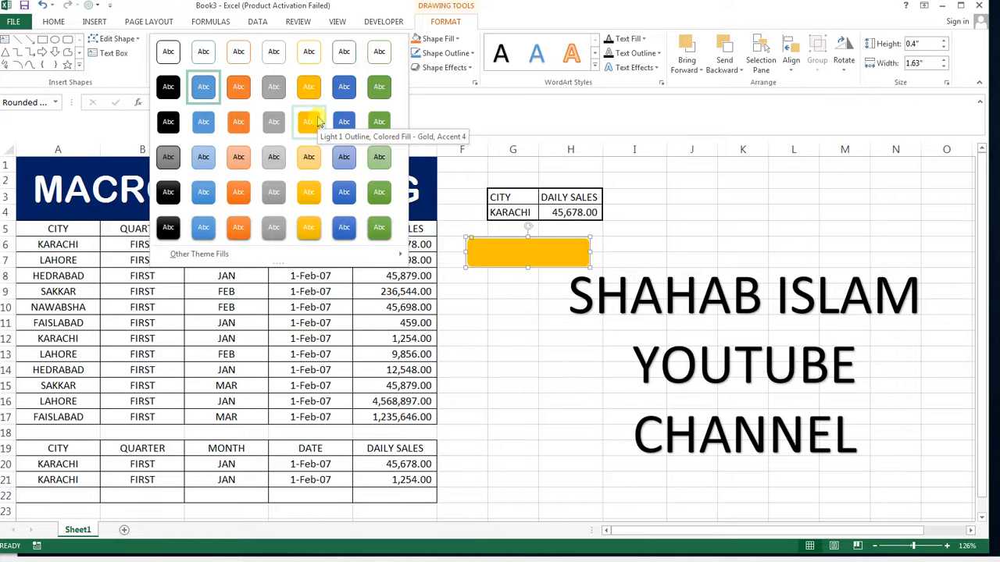
left_click(316, 122)
Add the text RUN MACRO to the gold rounded rectangle.
right_click(520, 252)
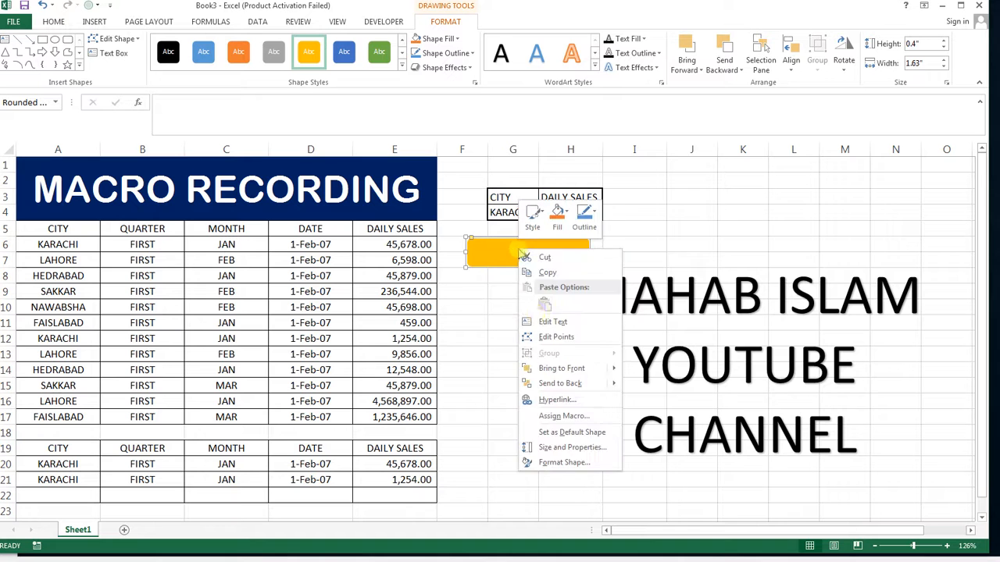
left_click(540, 323)
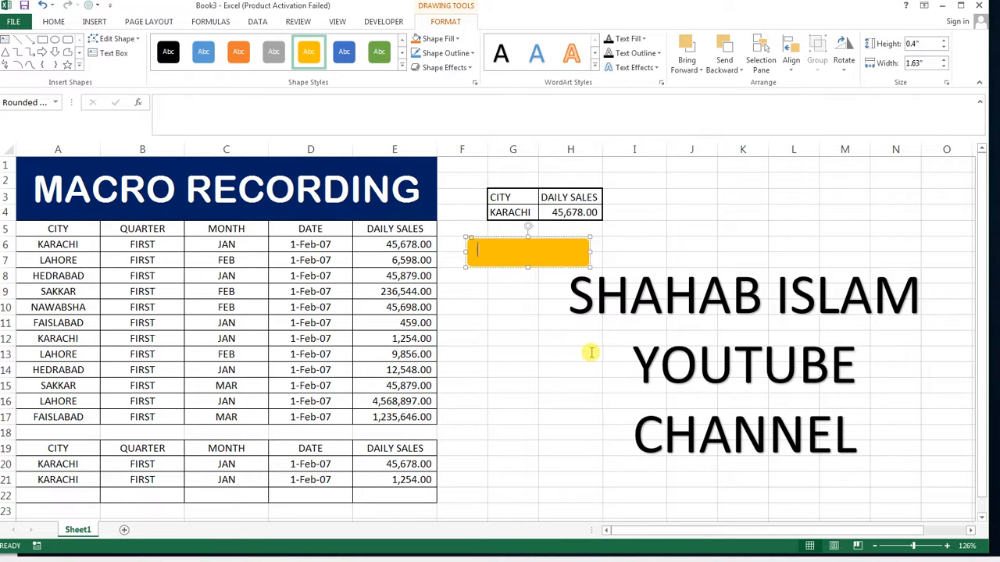
type("RUN MACRO")
left_click(623, 213)
Center the gold shape's text horizontally and set it to 16 pt Arial Black.
left_click(564, 242)
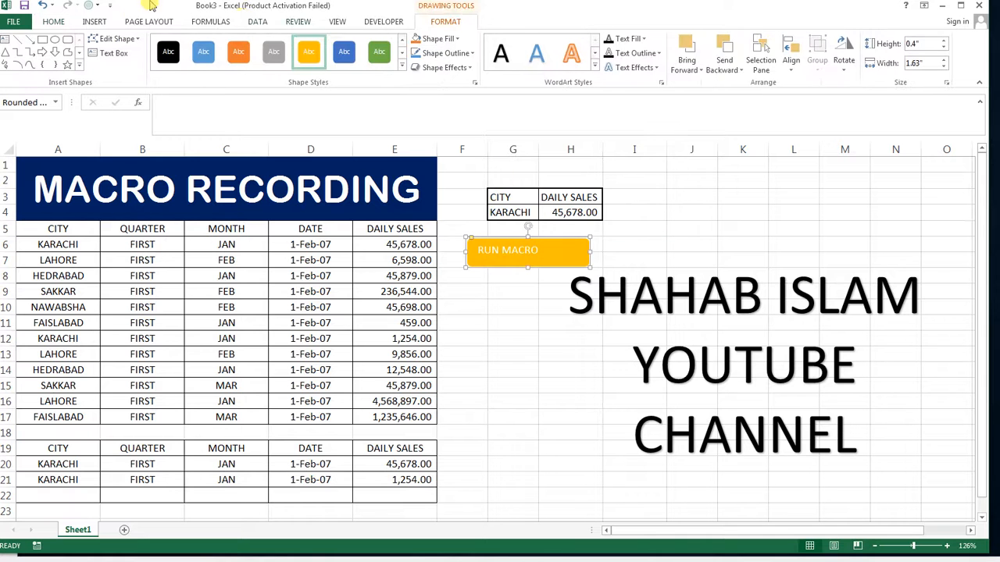
left_click(53, 21)
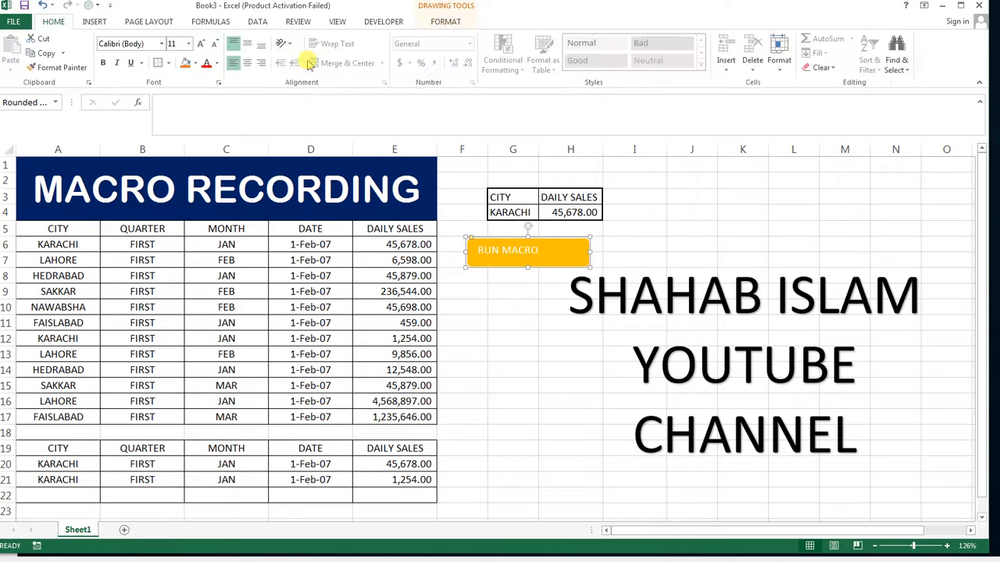
left_click(247, 62)
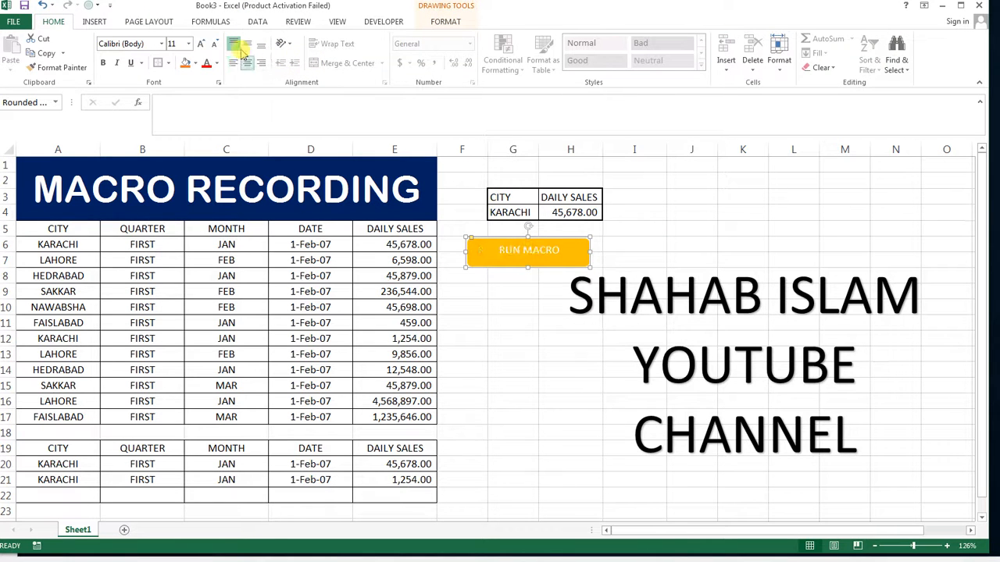
left_click(201, 44)
left_click(201, 44)
left_click(202, 44)
left_click(141, 43)
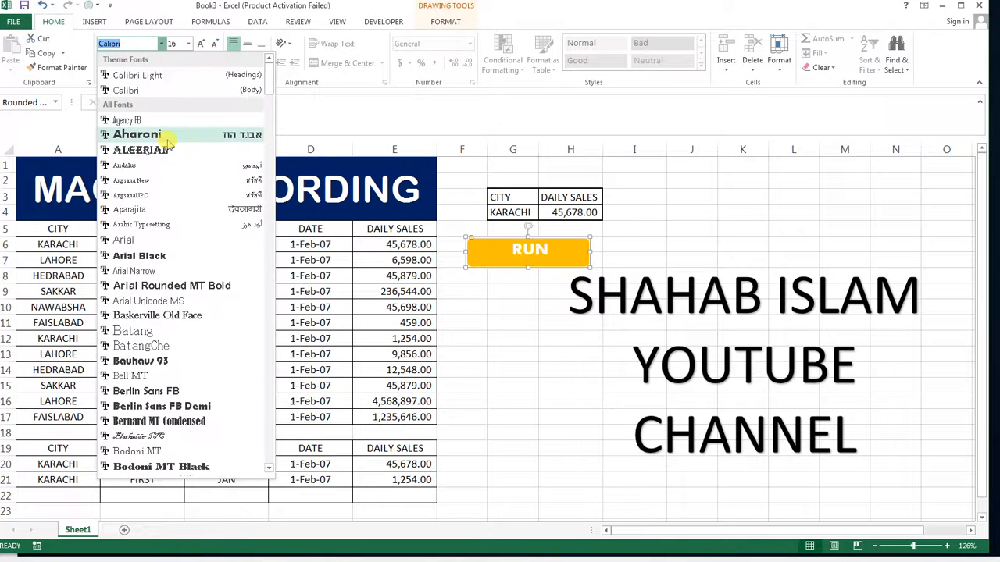
left_click(156, 256)
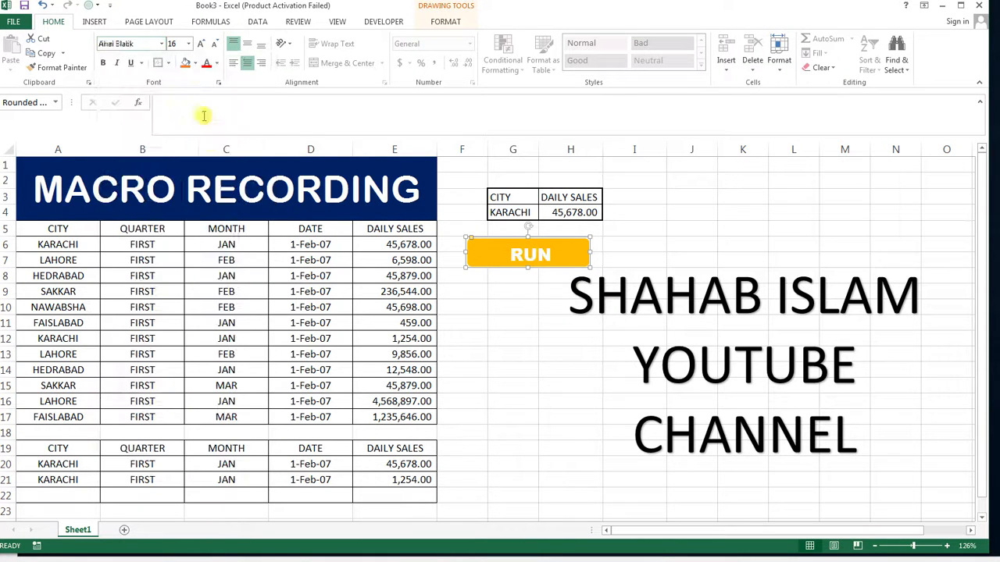
Reduce the RUN MACRO label to 11 pt and make its font color black.
left_click(214, 43)
left_click(213, 44)
left_click(213, 43)
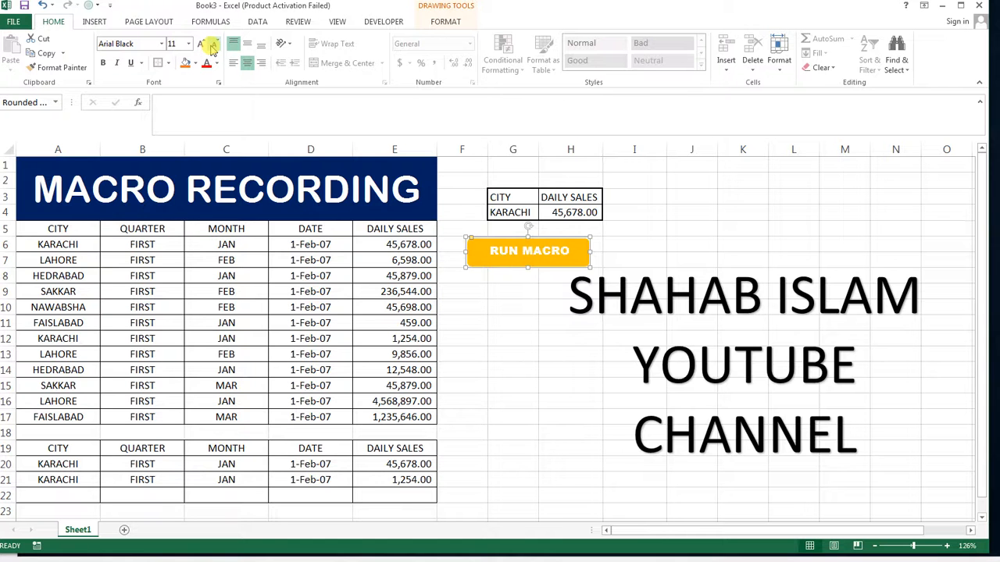
left_click(217, 64)
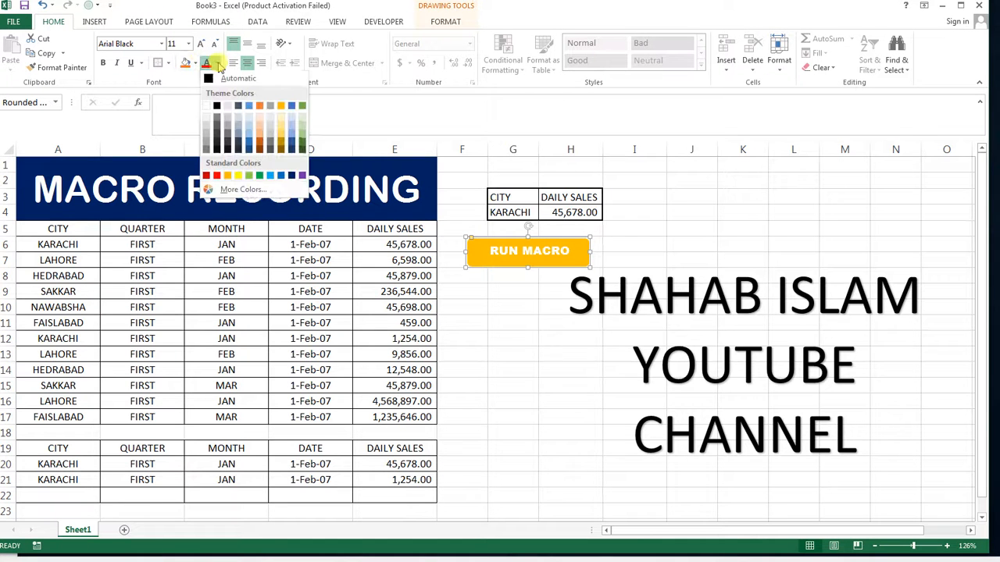
left_click(216, 107)
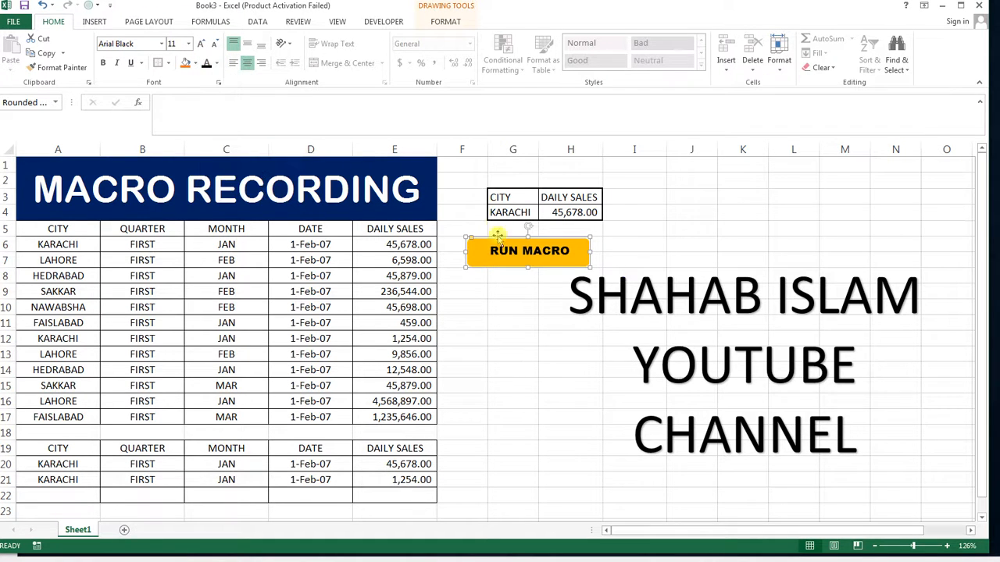
Assign the RUNADVANCE macro to the RUN MACRO shape.
right_click(500, 242)
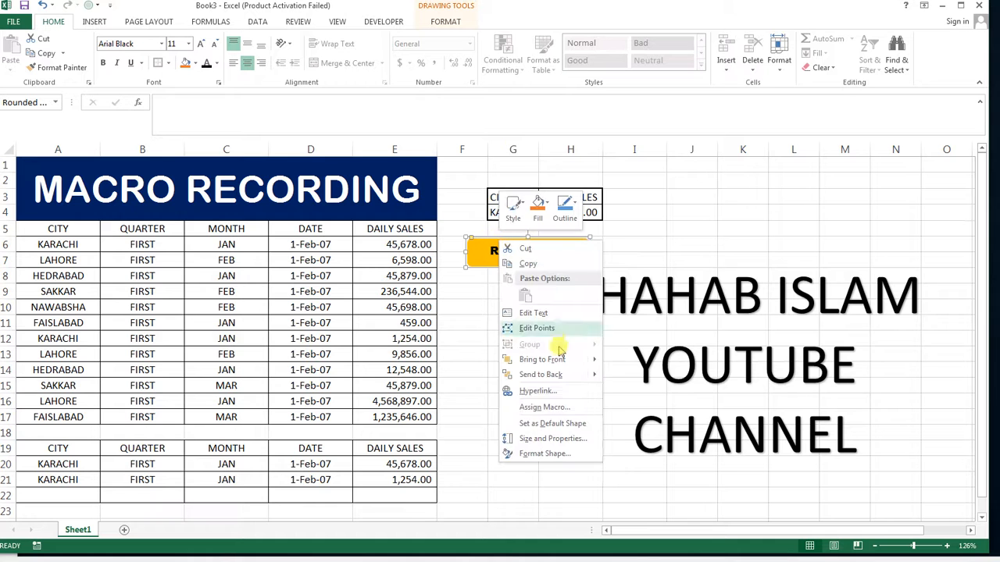
left_click(565, 411)
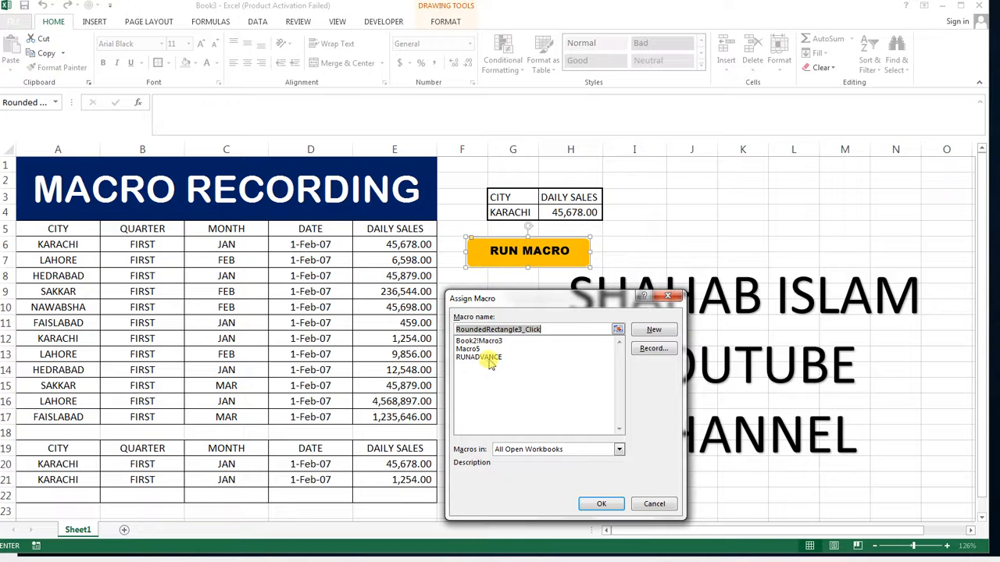
left_click(484, 358)
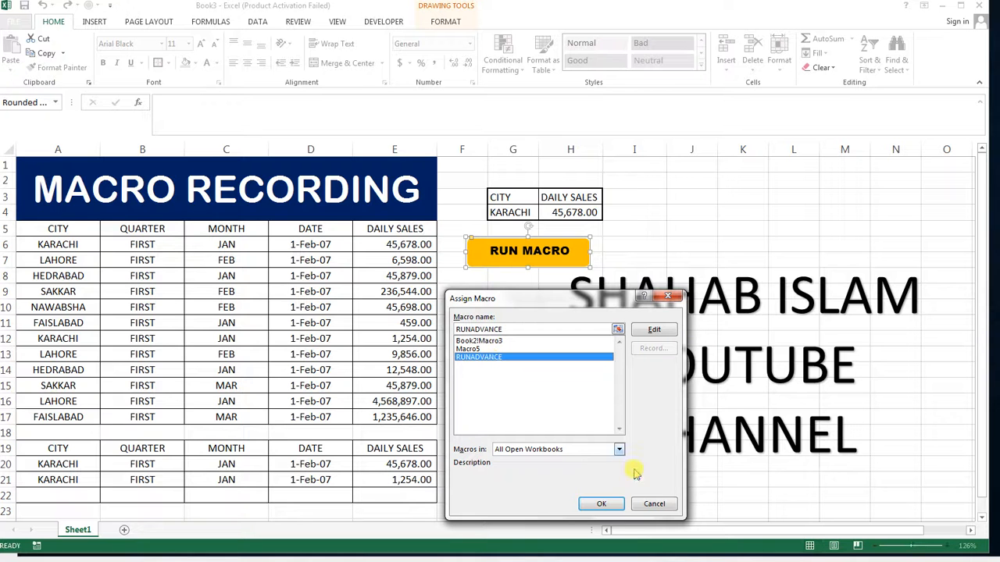
left_click(603, 504)
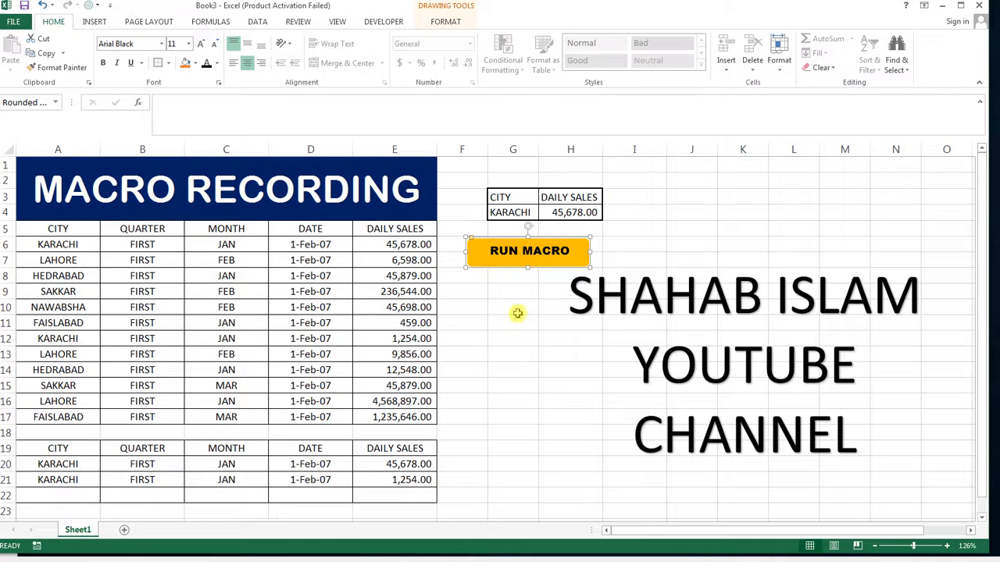
Change the city criterion in G4 to SAKKAR and run the macro from the RUN MACRO shape.
left_click(515, 211)
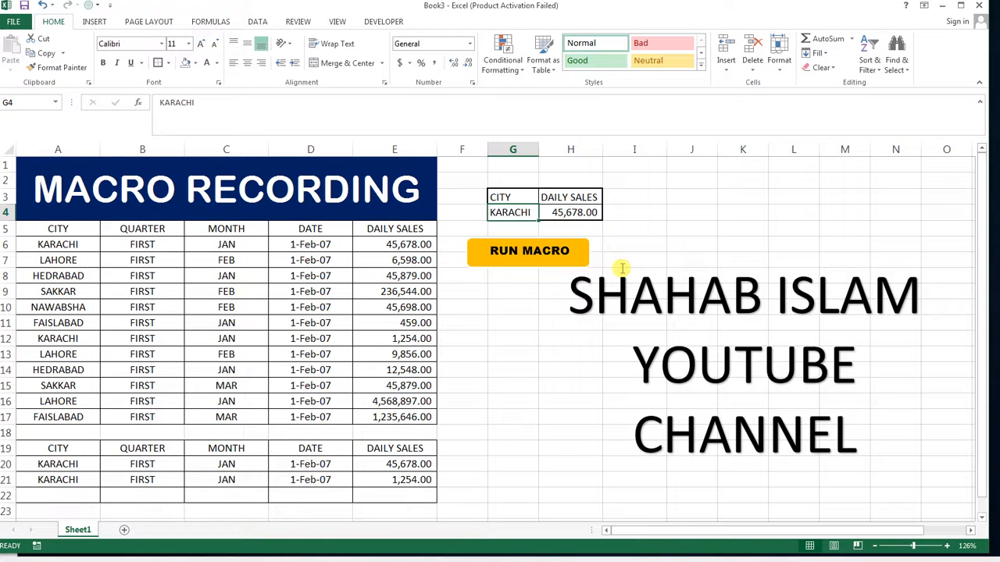
type("SA")
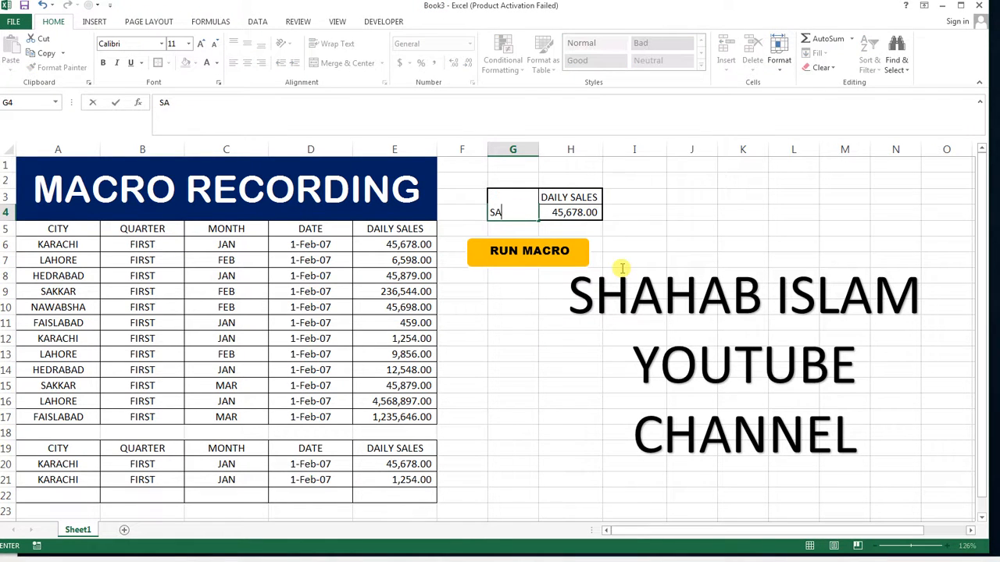
type("KKLAR")
key("BackSpace")
key("BackSpace")
type("AR")
key("Return")
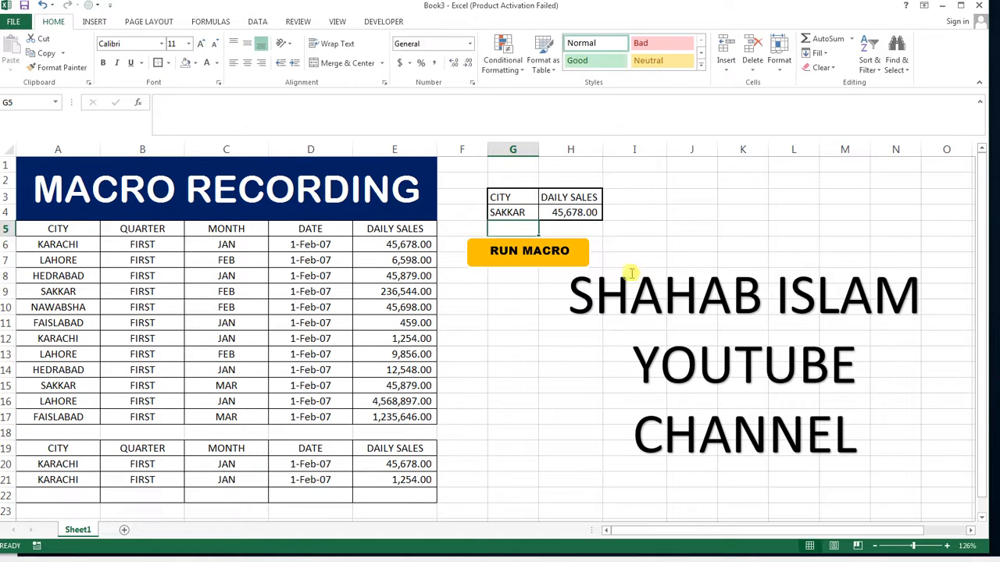
left_click(530, 263)
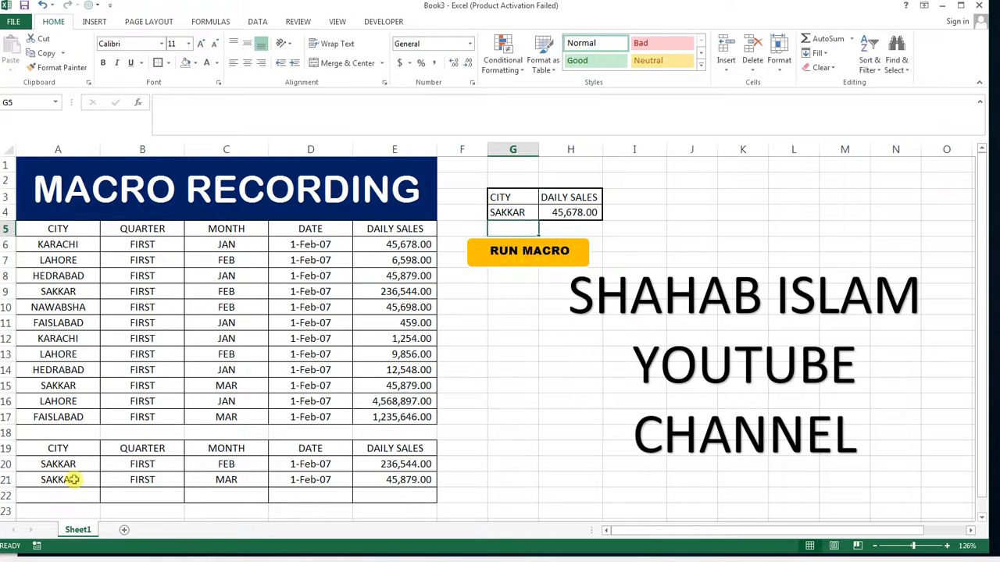
Set the city criterion in G4 to LAHORE and rerun the filter macro with the RUN MACRO shape.
double_click(510, 217)
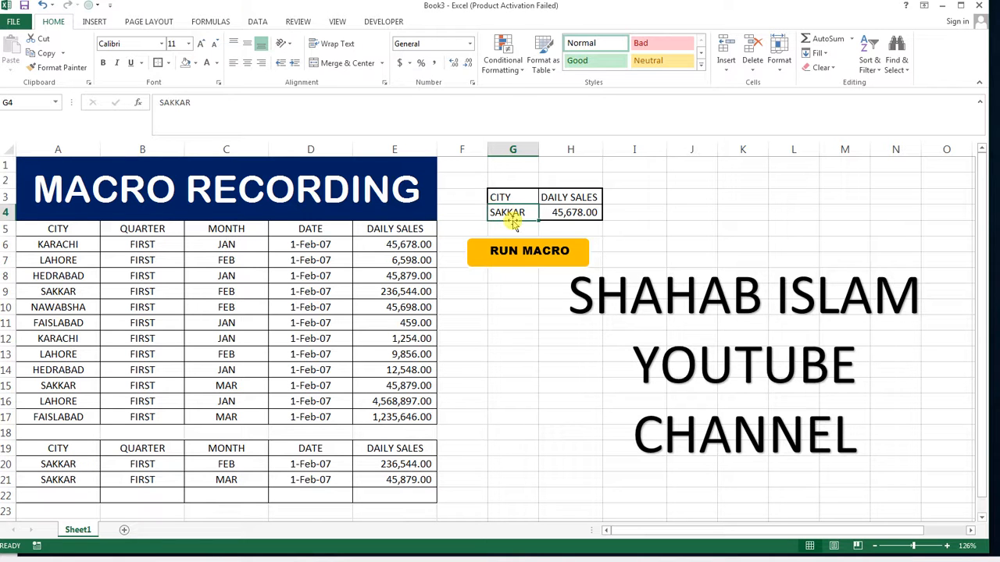
type("LAHORE")
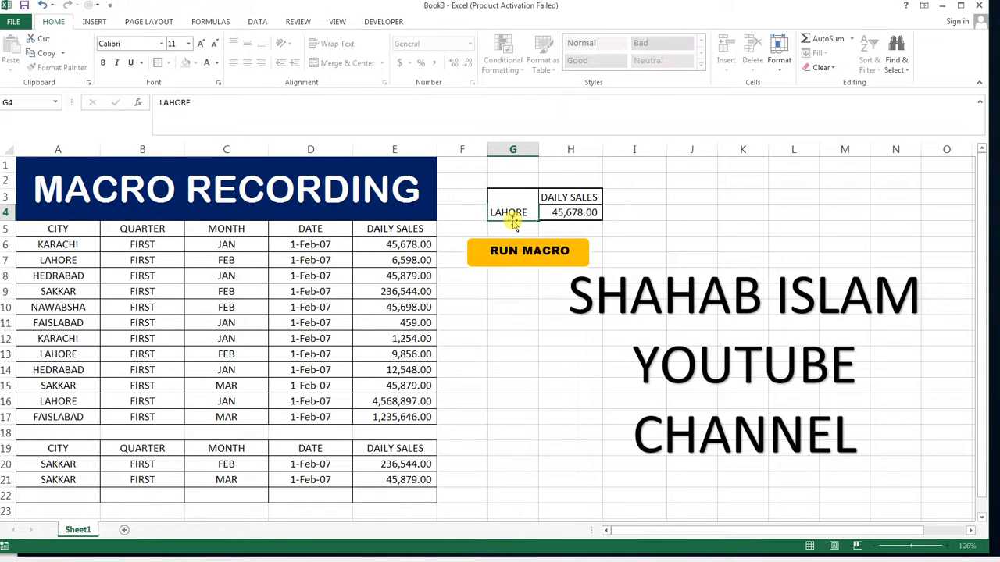
key("Return")
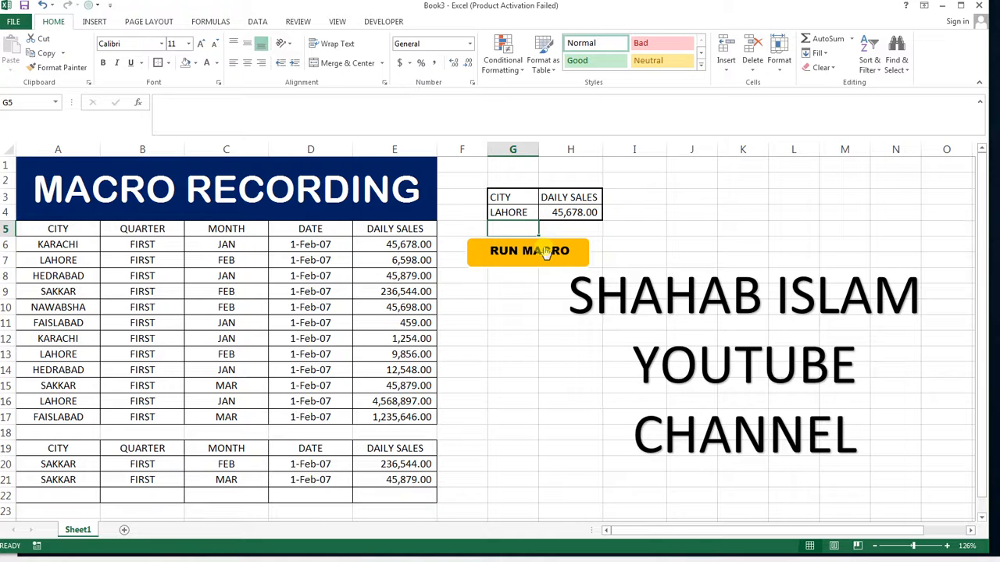
left_click(544, 251)
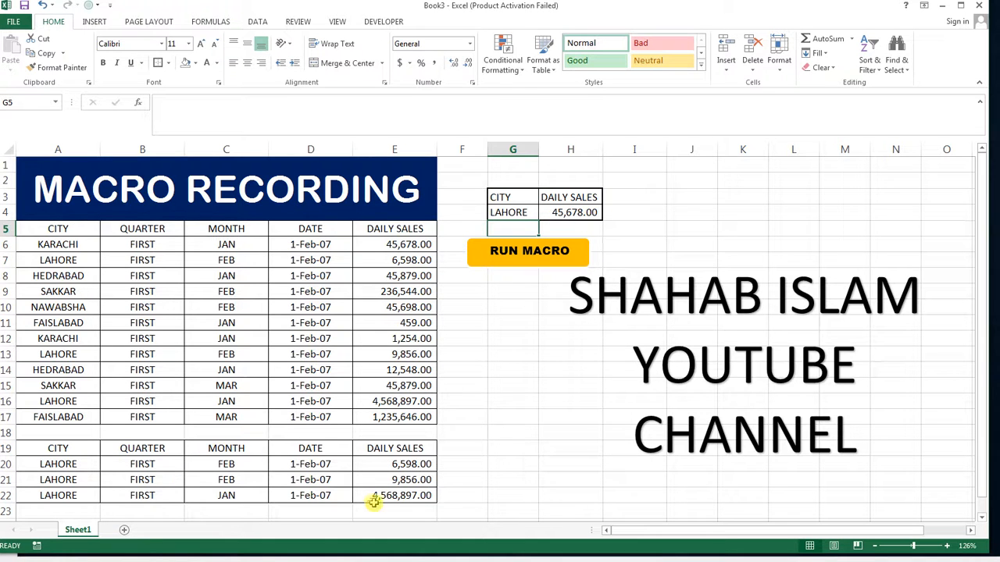